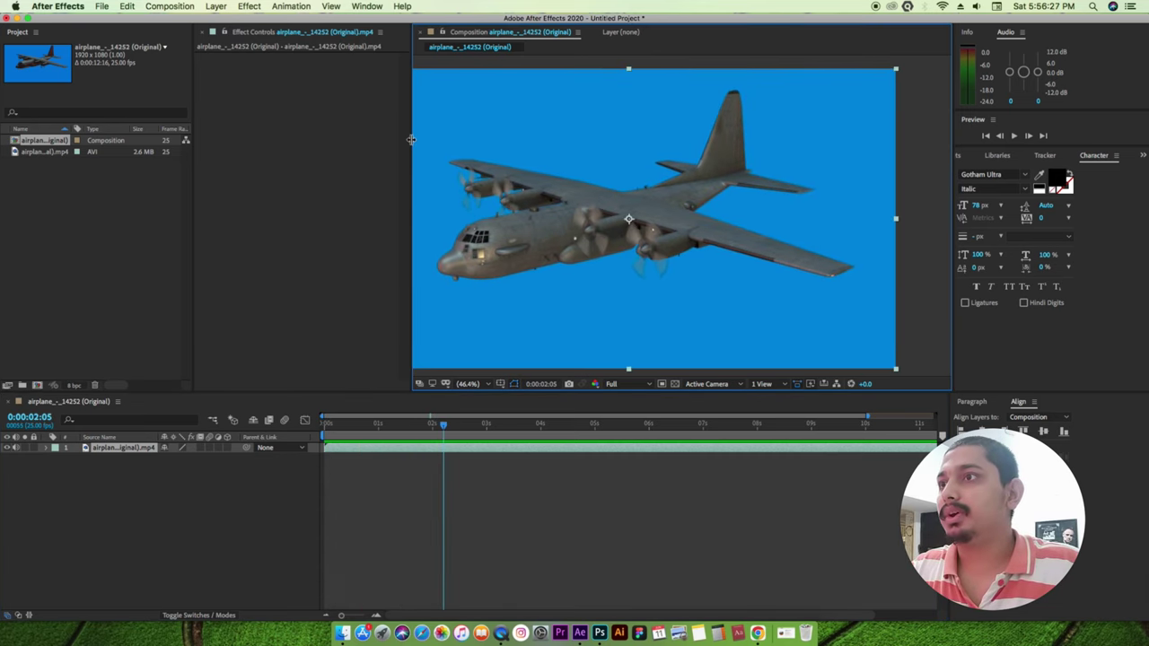
- Drag the viewer's left divider so the airplane-on-blue composition displays larger
{"action": "left_click_drag", "start_coordinate": [411, 139], "coordinate": [343, 148]}
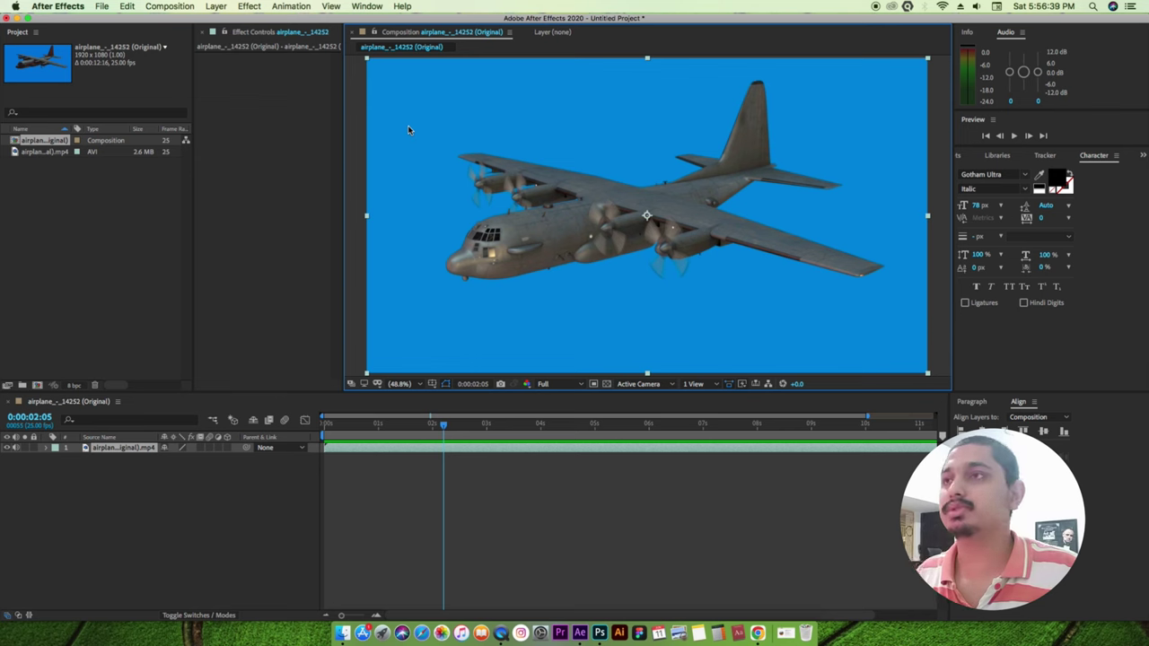
{"action": "left_click", "coordinate": [367, 7]}
{"action": "mouse_move", "coordinate": [381, 21]}
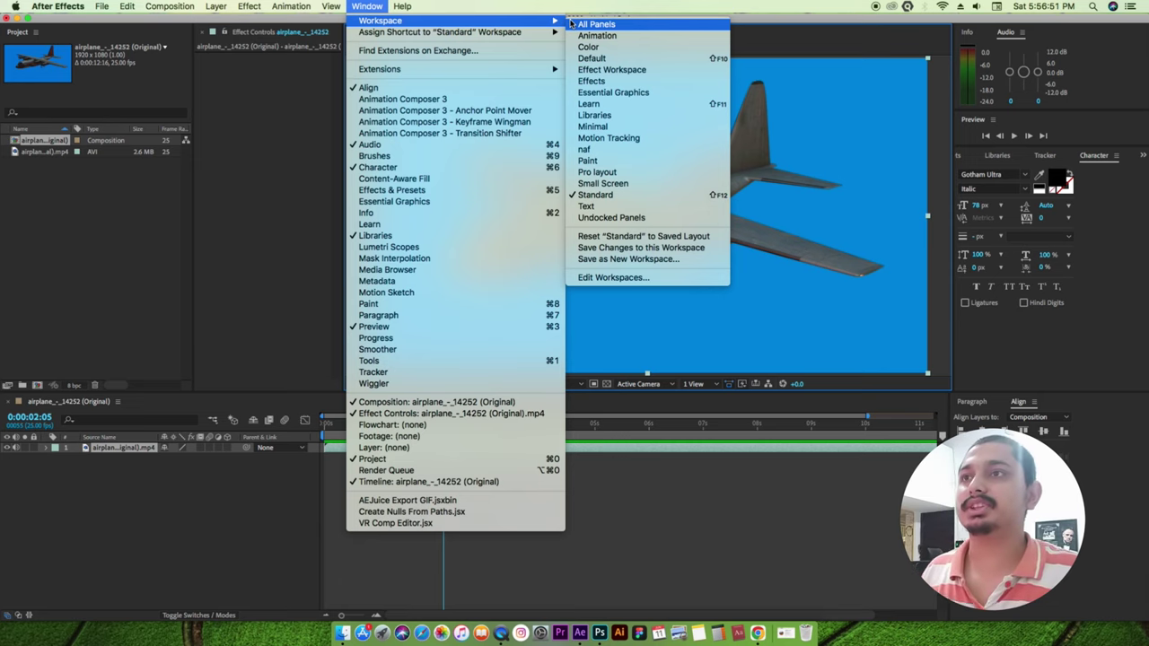
- Switch the workspace to the Default layout
{"action": "left_click", "coordinate": [594, 57]}
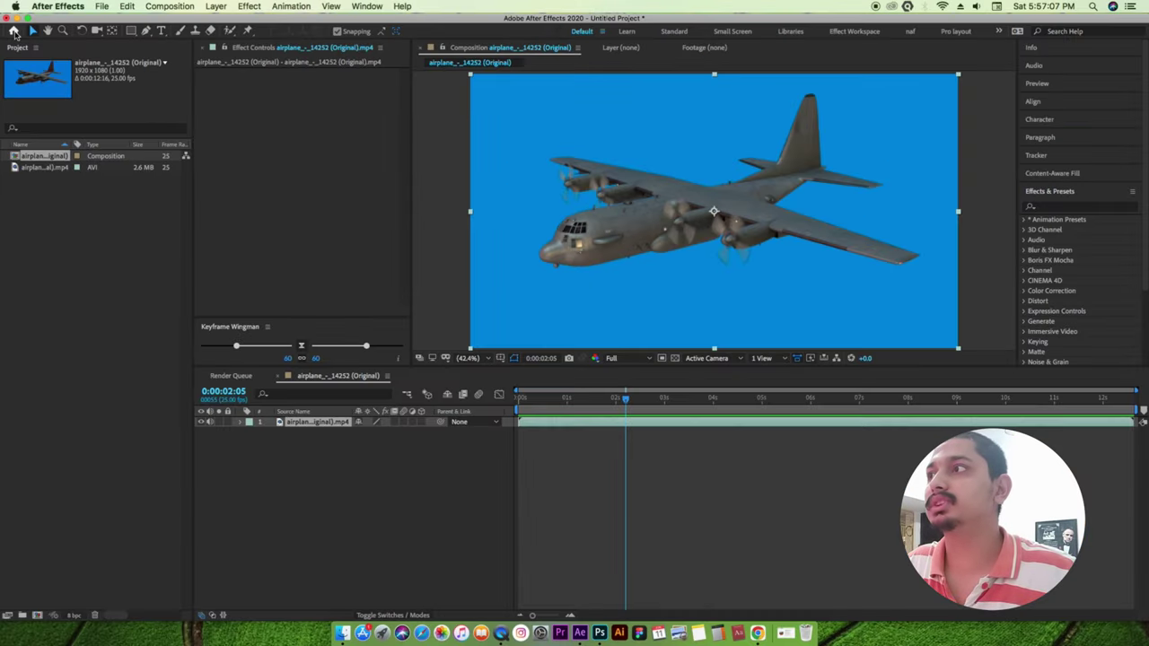
{"action": "left_click", "coordinate": [20, 55]}
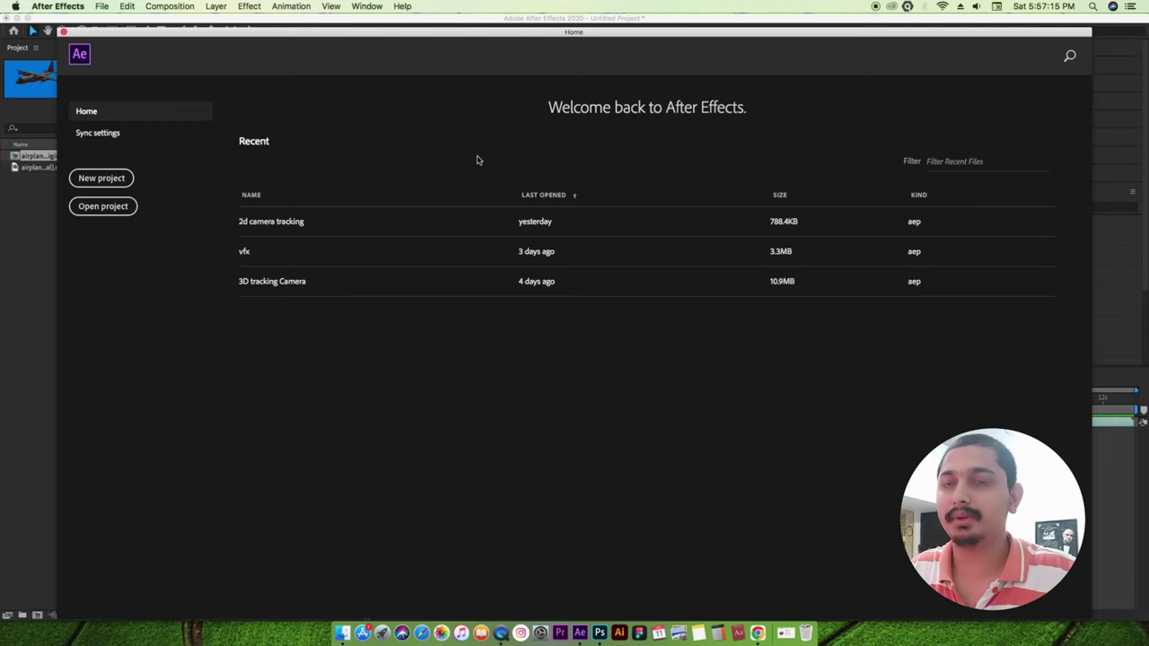
{"action": "left_click", "coordinate": [62, 32]}
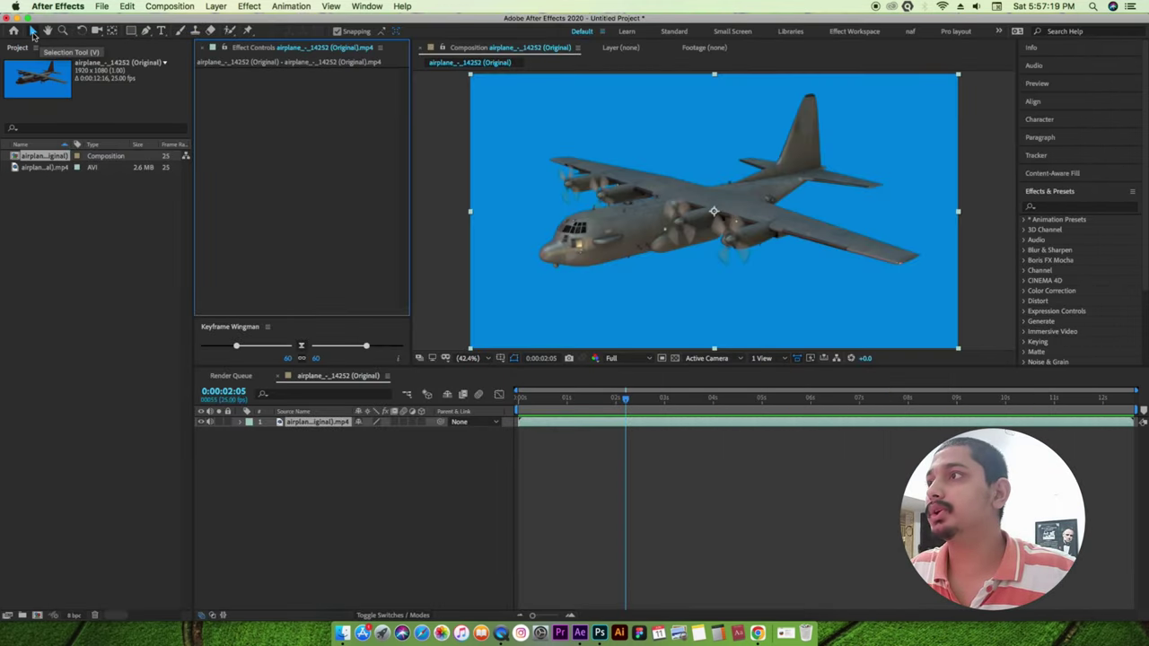
{"action": "left_click", "coordinate": [33, 33]}
- Pan the composition view with the Hand tool, then zoom into the airplane with the Zoom tool
{"action": "left_click", "coordinate": [354, 506]}
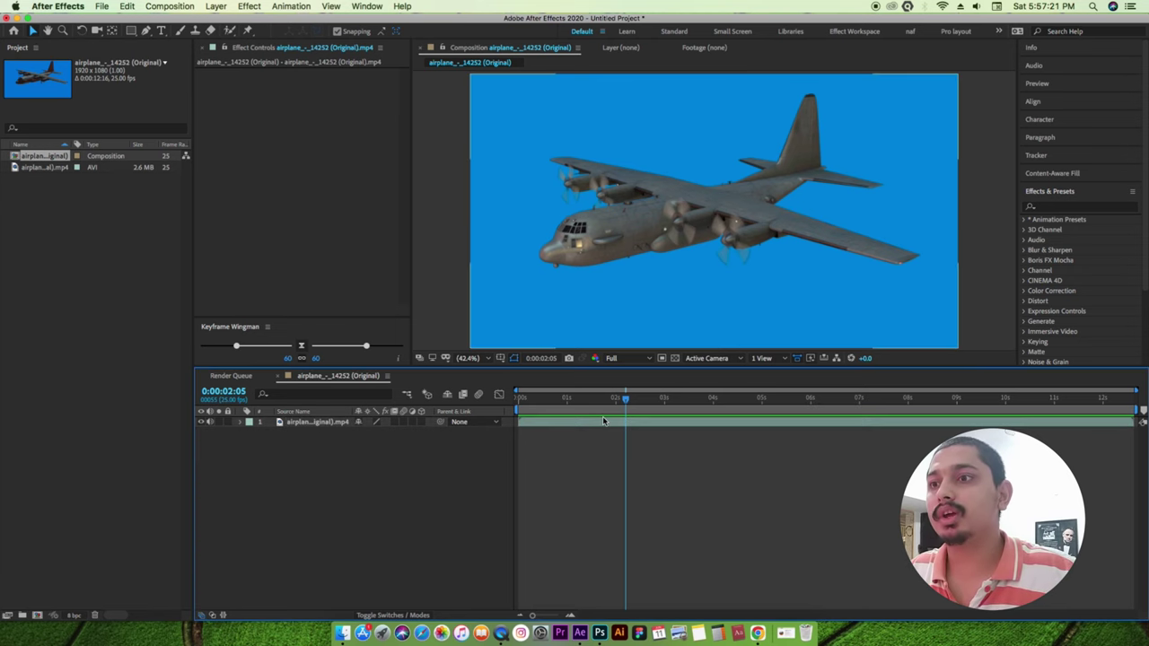
{"action": "left_click", "coordinate": [45, 32]}
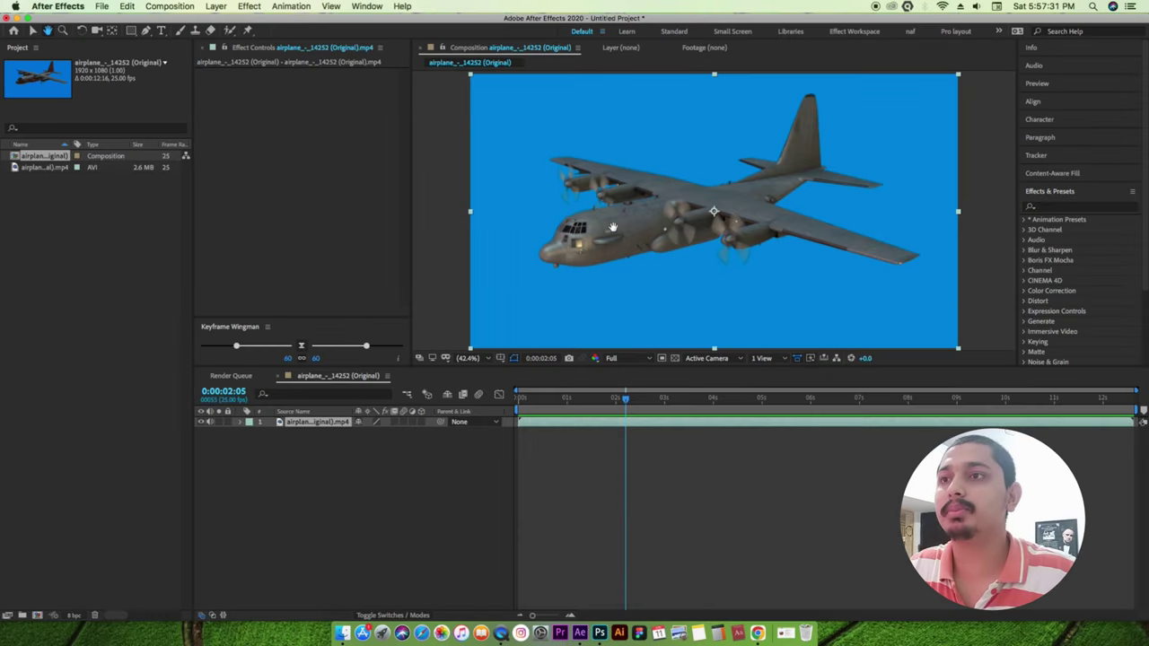
{"action": "mouse_move", "coordinate": [612, 227]}
{"action": "left_mouse_down"}
{"action": "mouse_move", "coordinate": [846, 161]}
{"action": "mouse_move", "coordinate": [777, 224]}
{"action": "left_mouse_up"}
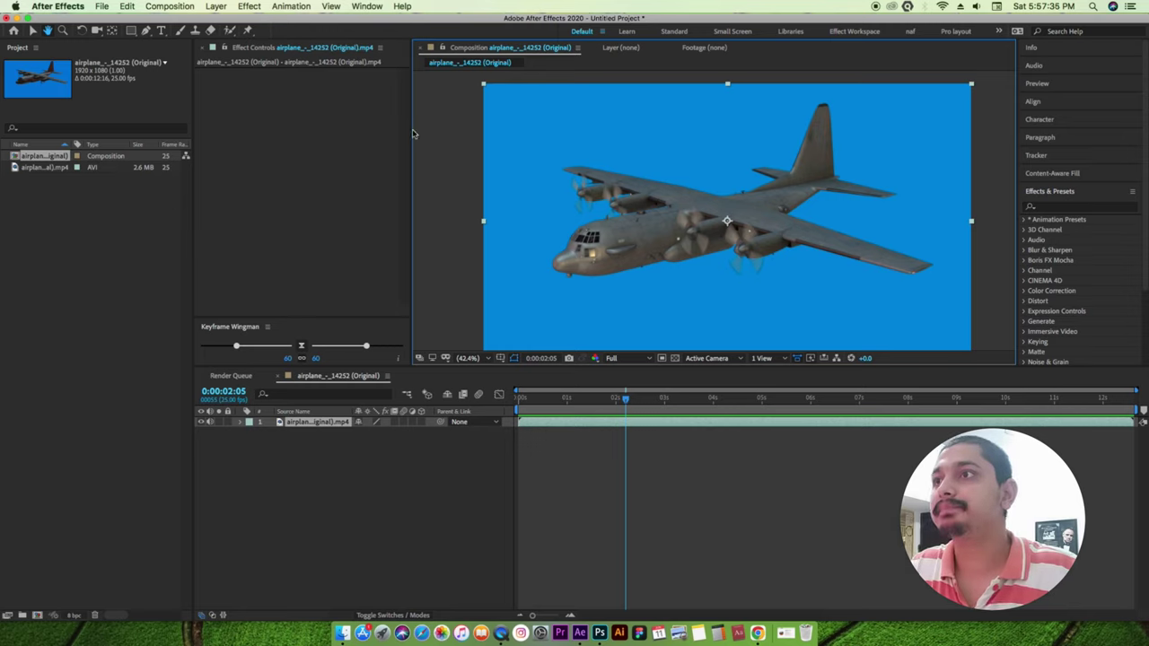
{"action": "left_click", "coordinate": [63, 31]}
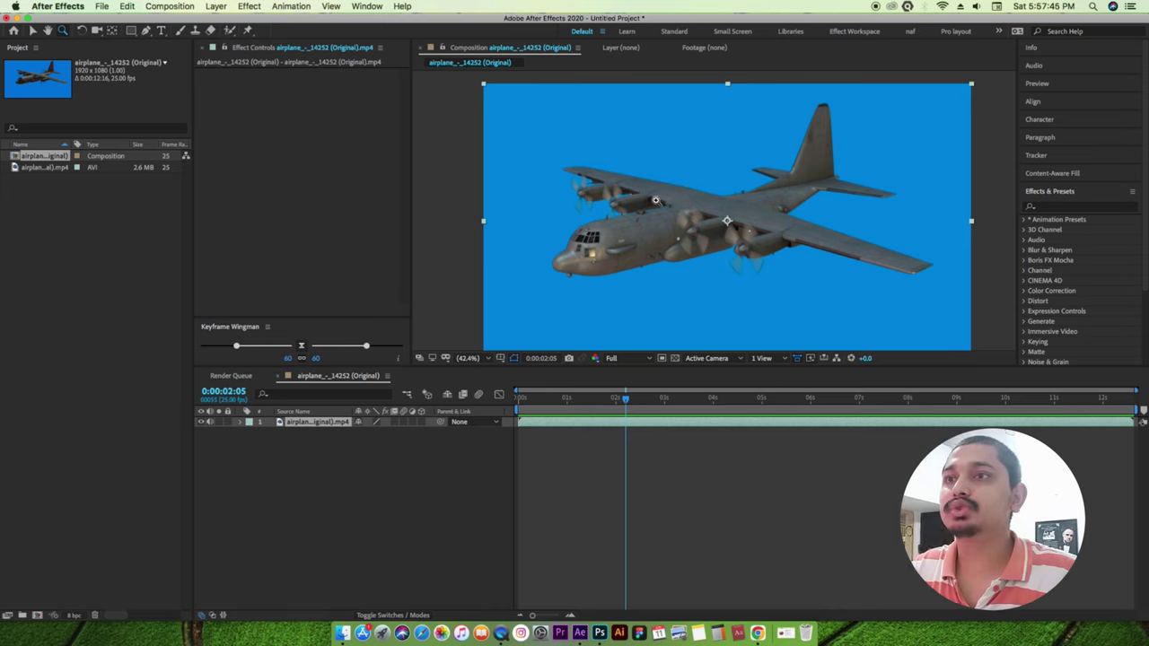
{"action": "mouse_move", "coordinate": [655, 201]}
{"action": "left_mouse_down"}
{"action": "mouse_move", "coordinate": [787, 246]}
{"action": "mouse_move", "coordinate": [738, 221]}
{"action": "left_mouse_up"}
- Zoom in on the wing engines, step out to 25% and back, then Fit the composition
{"action": "left_click_drag", "start_coordinate": [849, 214], "coordinate": [708, 336]}
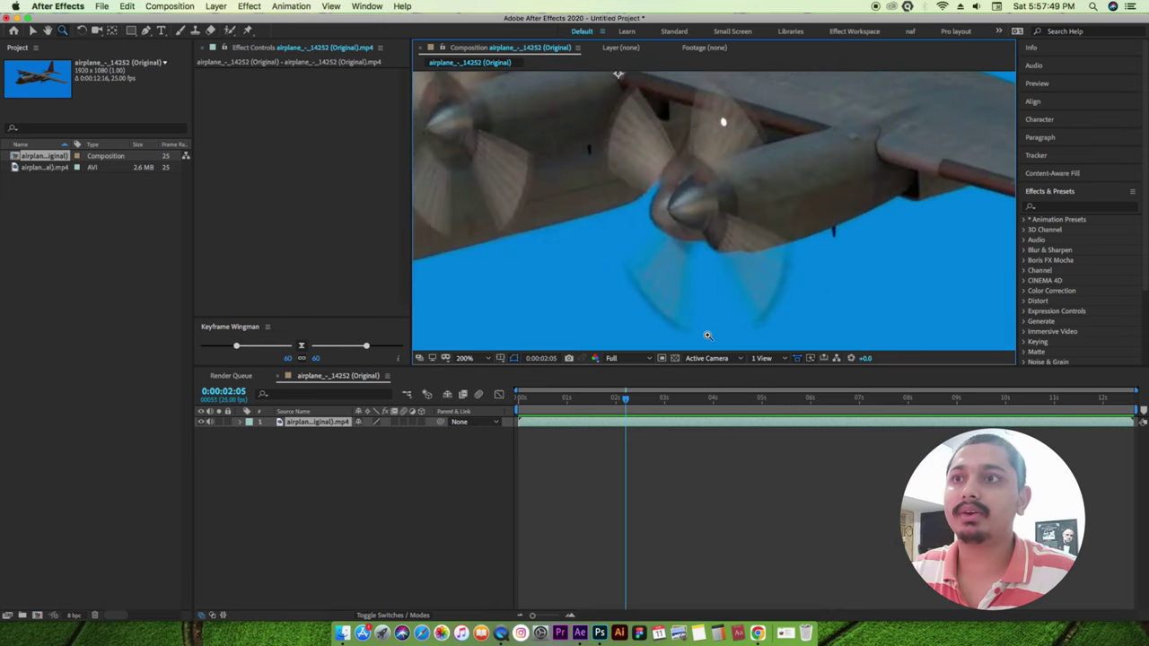
{"action": "left_click", "coordinate": [610, 220], "text": "alt"}
{"action": "left_click", "coordinate": [706, 254], "text": "alt"}
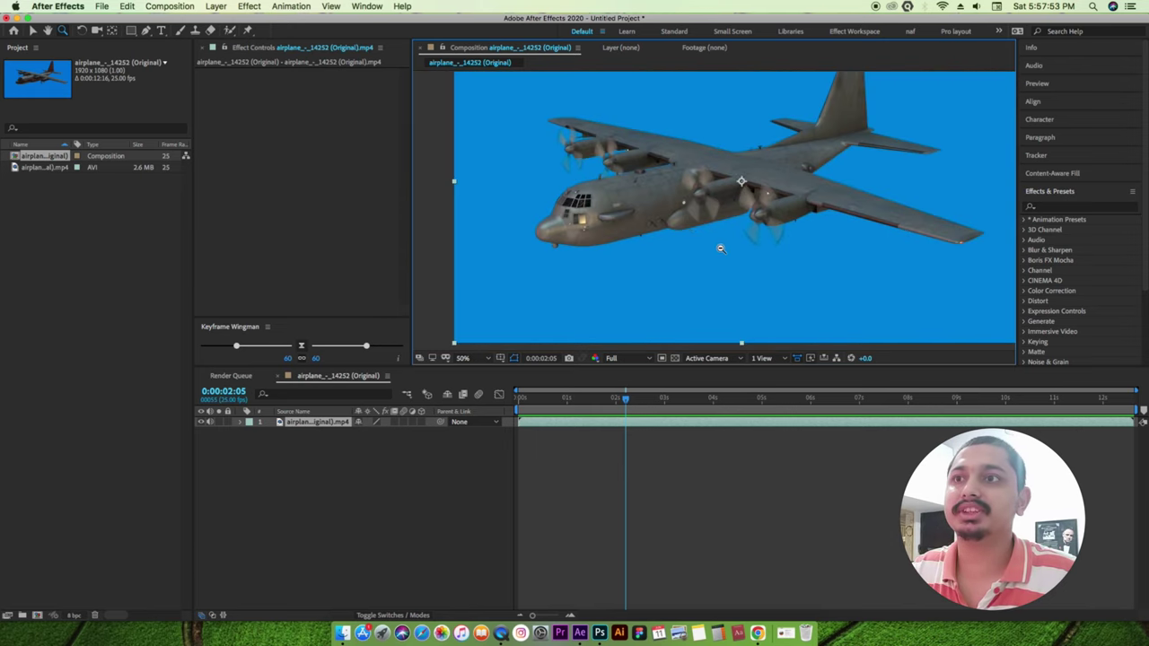
{"action": "left_click", "coordinate": [694, 191], "text": "alt"}
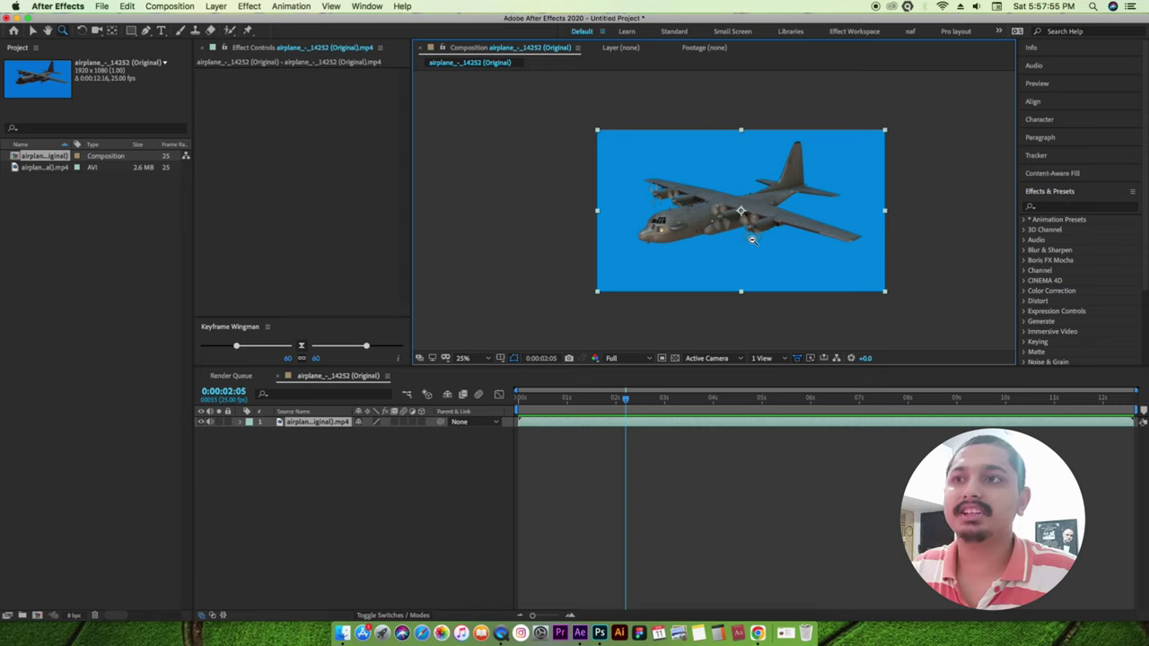
{"action": "left_click_drag", "start_coordinate": [799, 224], "coordinate": [697, 246]}
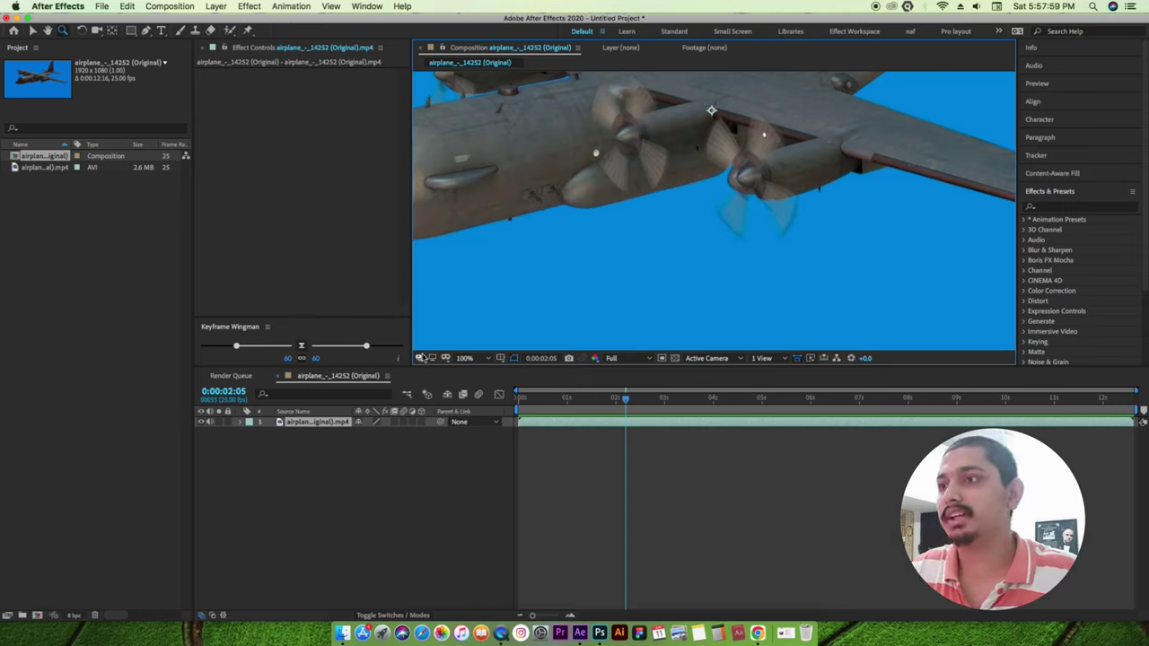
{"action": "left_click", "coordinate": [483, 360]}
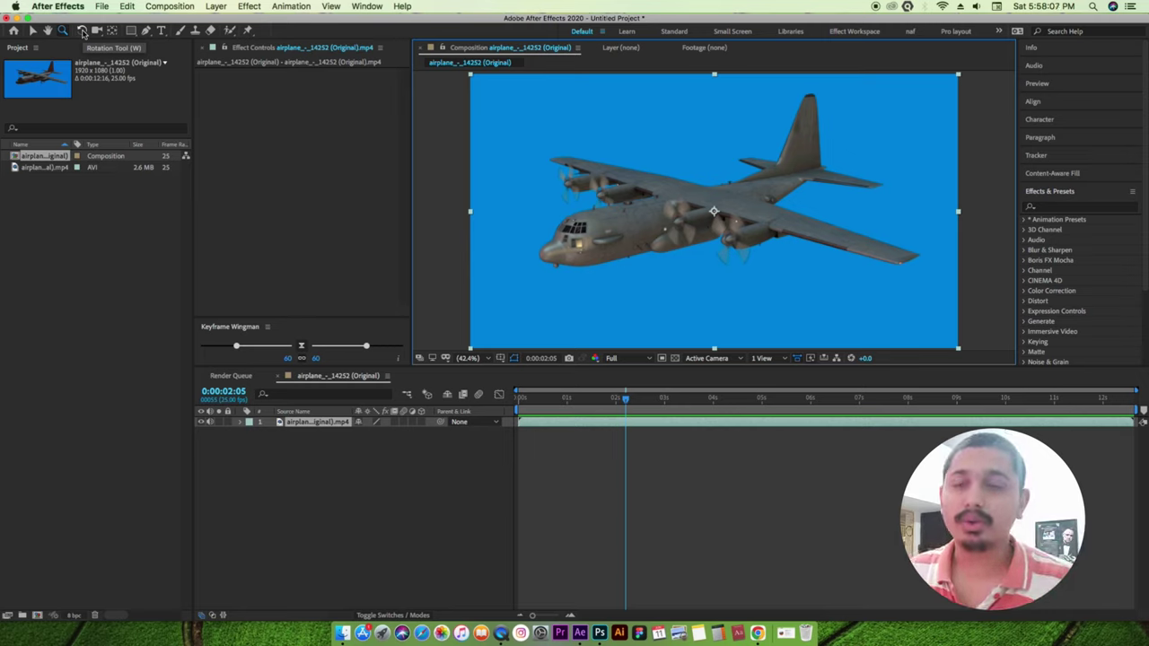
{"action": "left_click", "coordinate": [82, 31]}
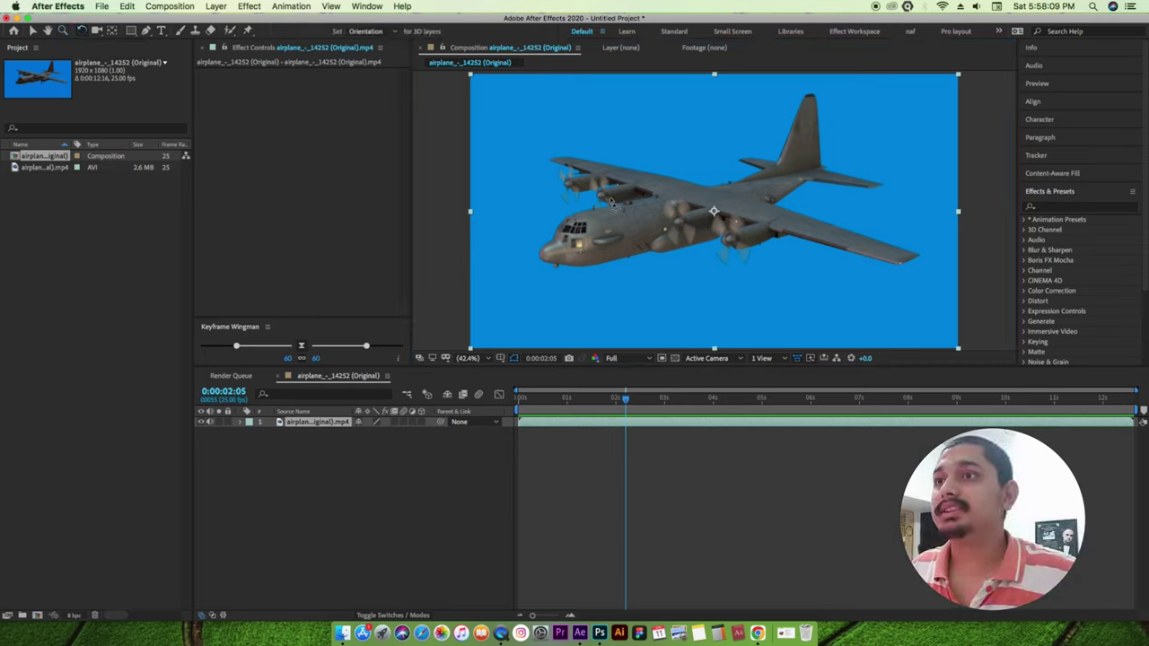
- Select the airplane layer, rotate it clockwise and back, and make the viewer taller
{"action": "left_click", "coordinate": [467, 85]}
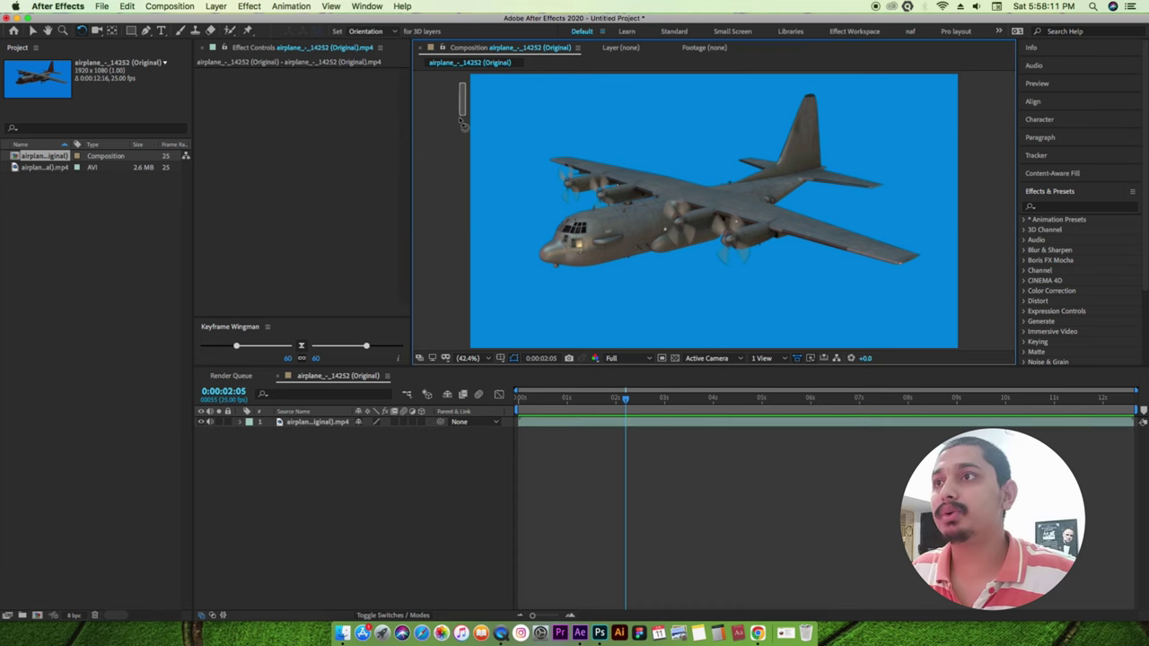
{"action": "left_click", "coordinate": [478, 82]}
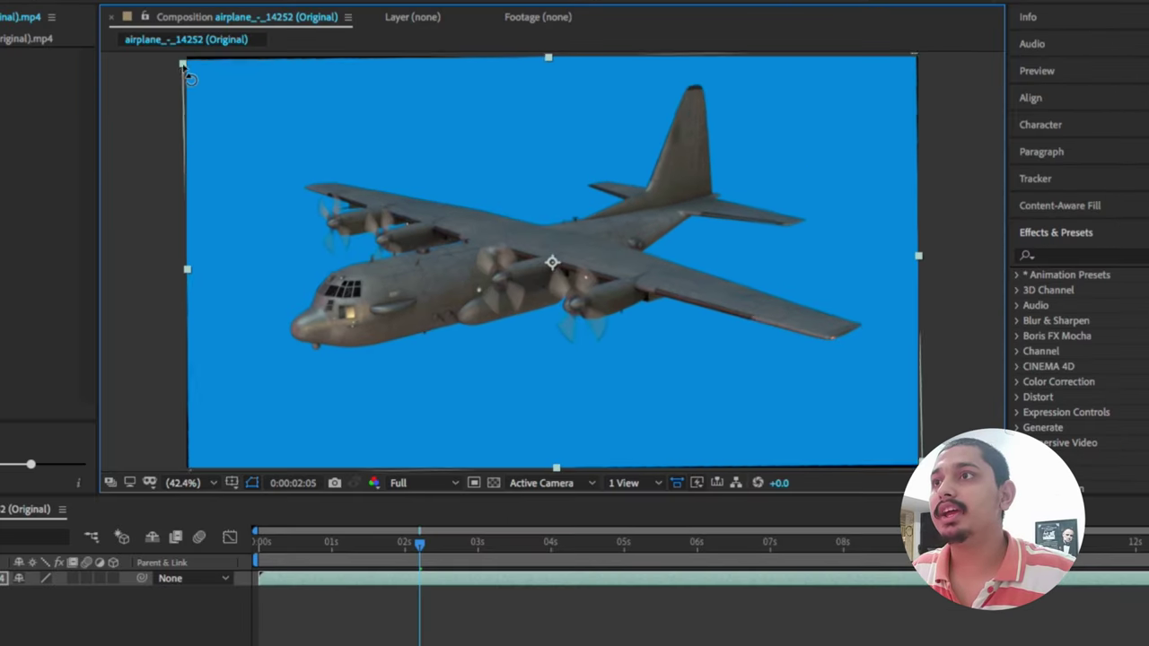
{"action": "left_click_drag", "start_coordinate": [475, 81], "coordinate": [457, 163]}
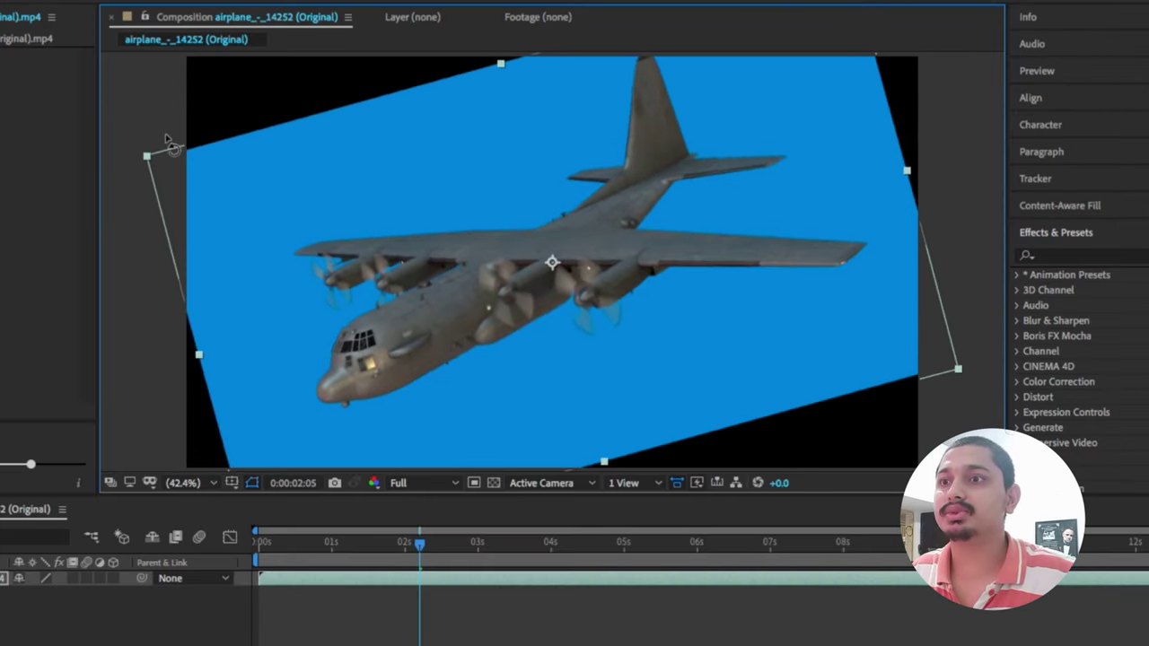
{"action": "left_click_drag", "start_coordinate": [166, 191], "coordinate": [165, 140]}
{"action": "left_click_drag", "start_coordinate": [462, 494], "coordinate": [461, 637]}
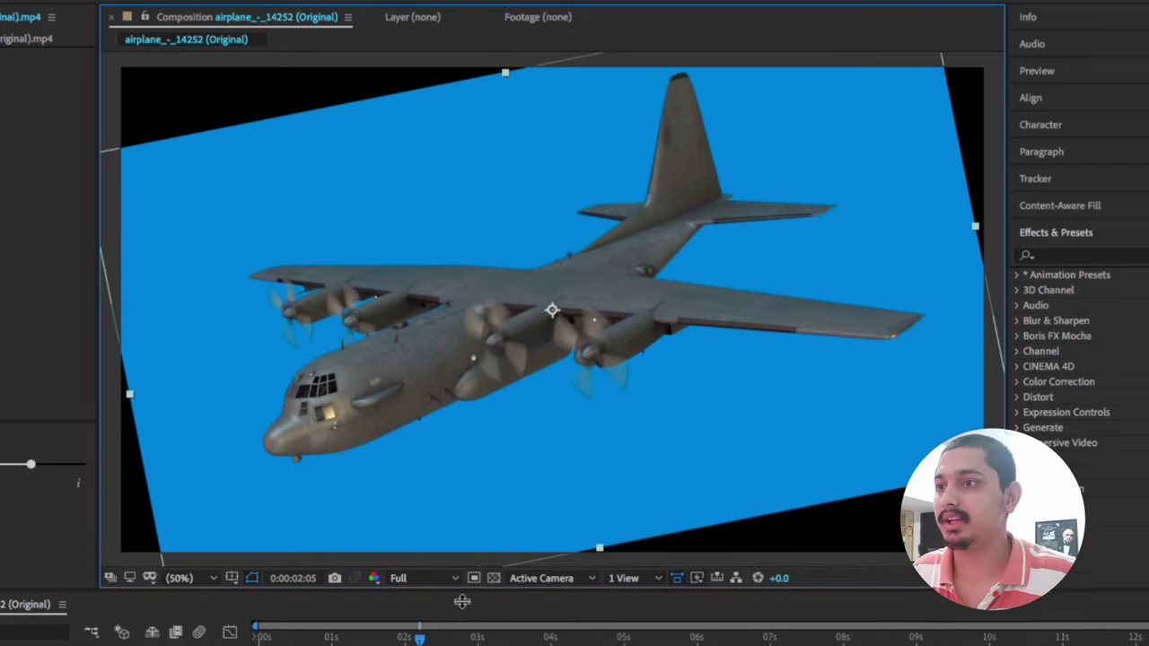
- Zoom out to 25%, tilt the airplane down to the right, then undo the rotation
{"action": "key", "text": "period"}
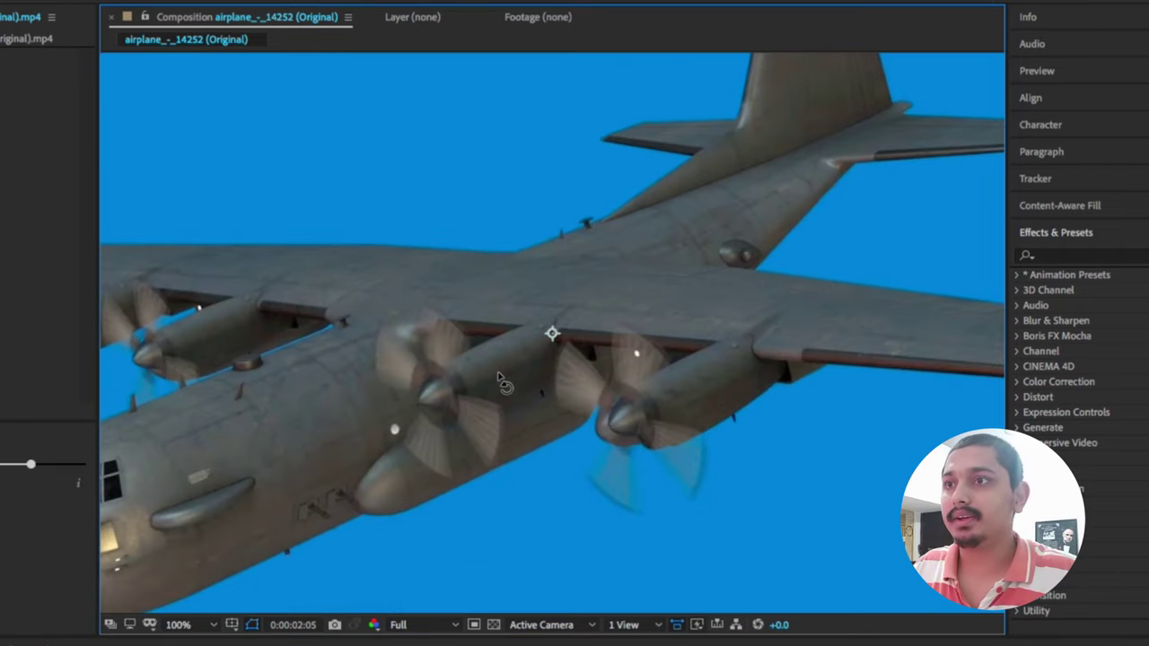
{"action": "key", "text": "comma"}
{"action": "key", "text": "comma"}
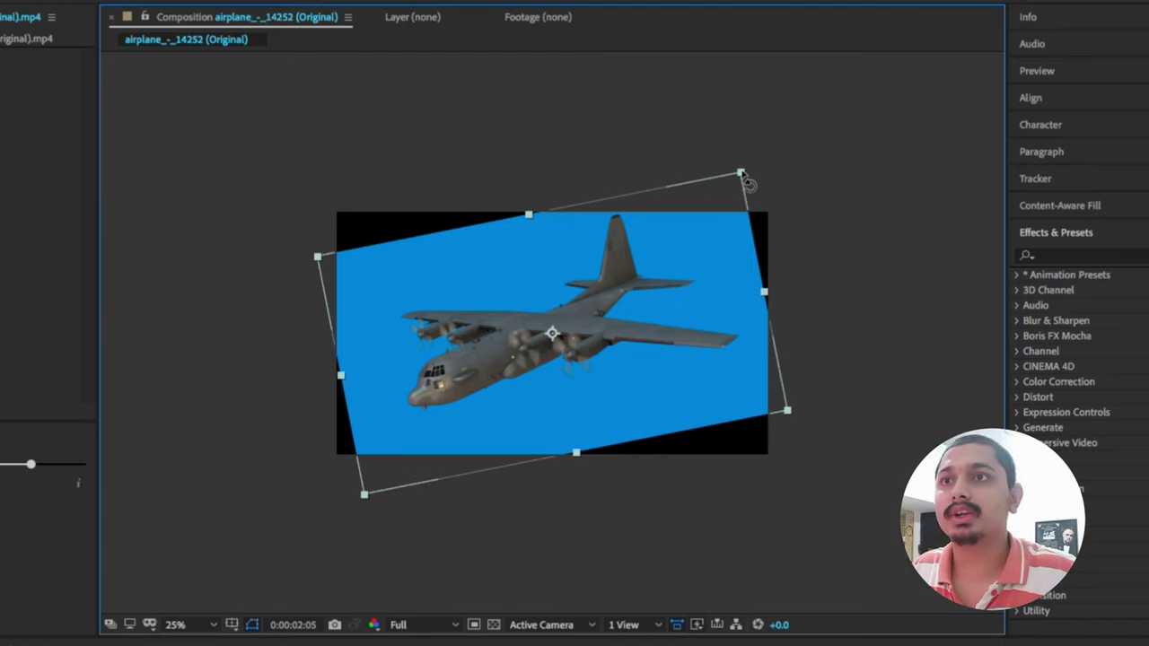
{"action": "mouse_move", "coordinate": [748, 182]}
{"action": "left_mouse_down"}
{"action": "mouse_move", "coordinate": [796, 285]}
{"action": "mouse_move", "coordinate": [799, 219]}
{"action": "left_mouse_up"}
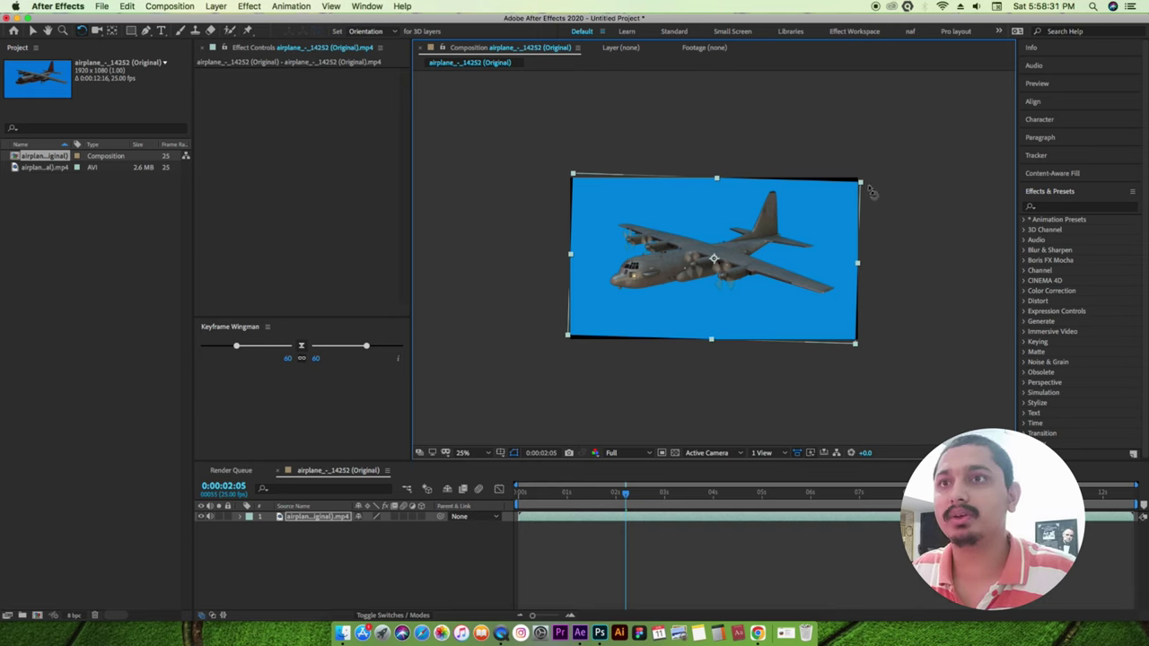
{"action": "left_click_drag", "start_coordinate": [864, 187], "coordinate": [864, 177]}
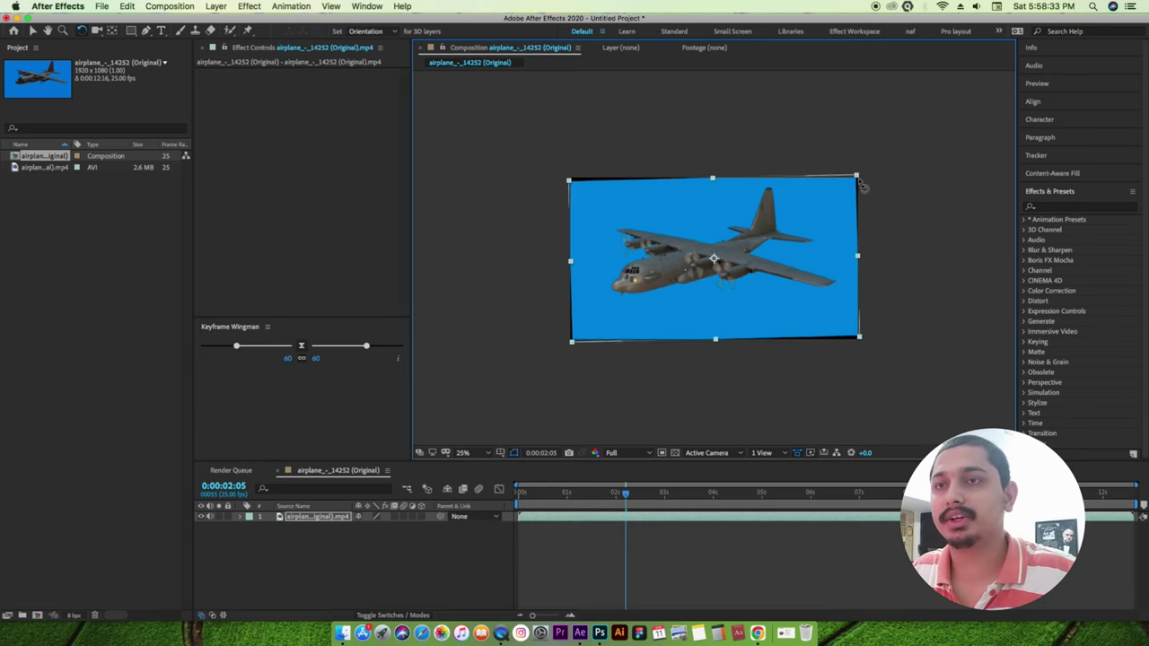
{"action": "key", "text": "super+z"}
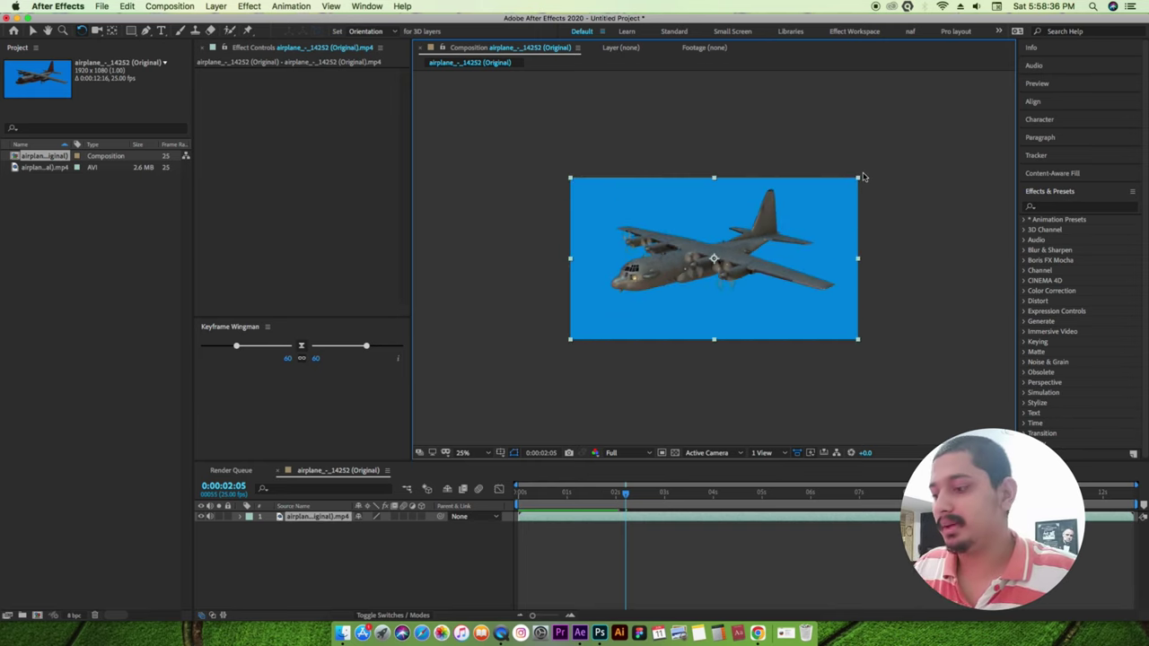
- Undo and redo the original composition, then create a new composition from the airplane footage
{"action": "key", "text": "super+z"}
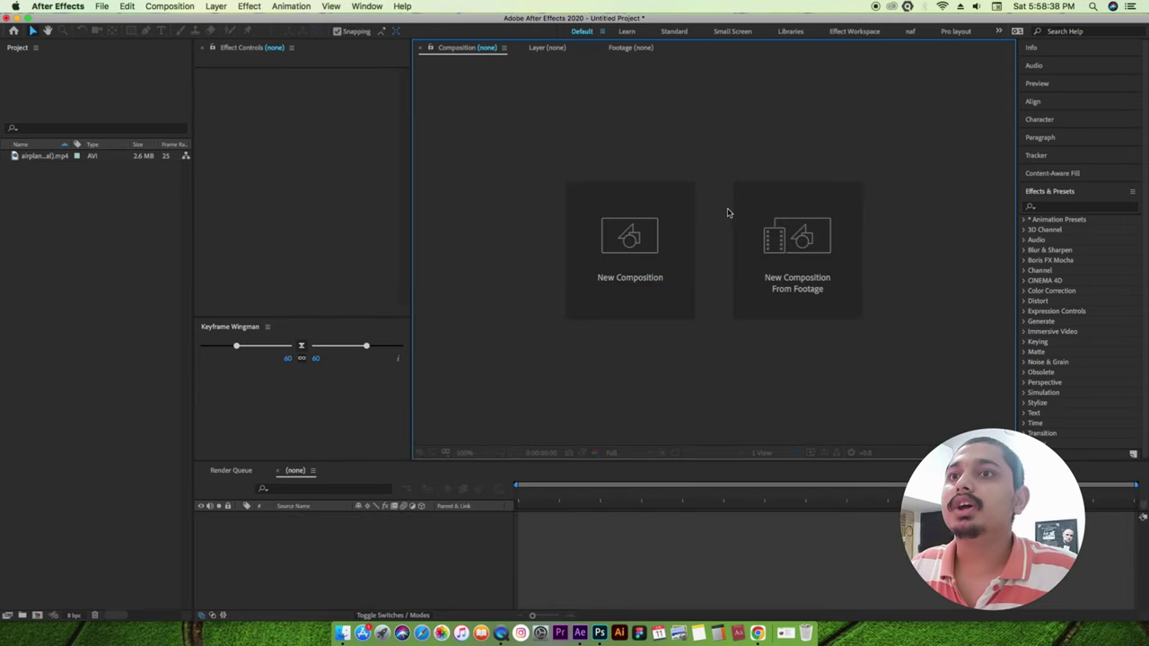
{"action": "key", "text": "super+shift+z"}
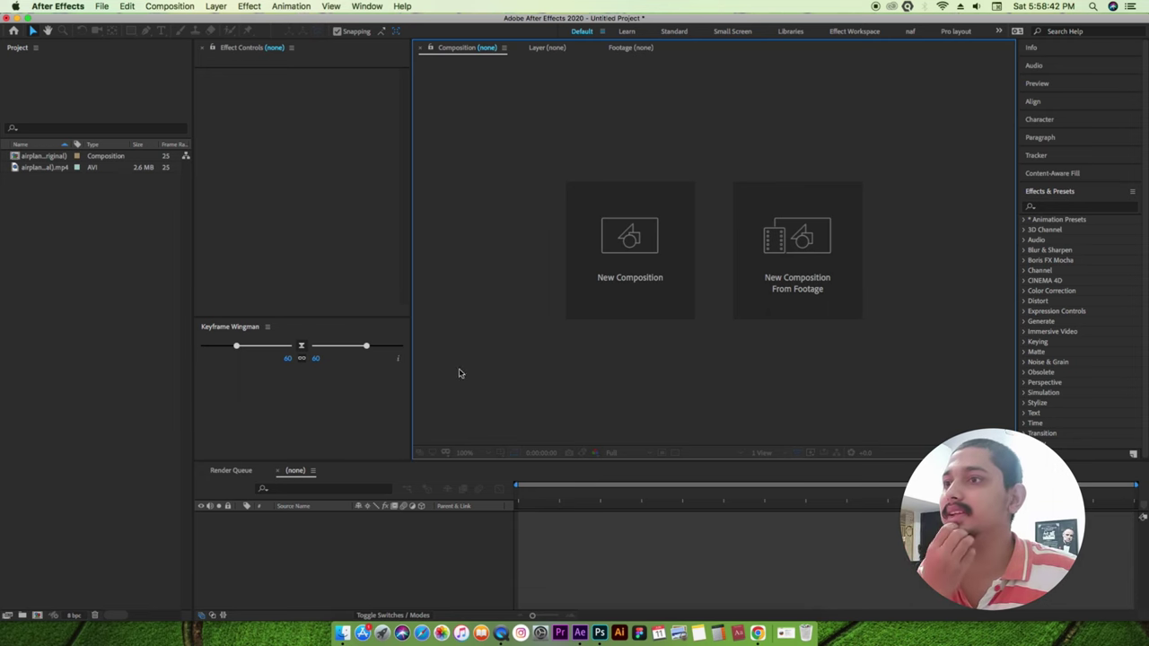
{"action": "left_click_drag", "start_coordinate": [45, 168], "coordinate": [323, 529]}
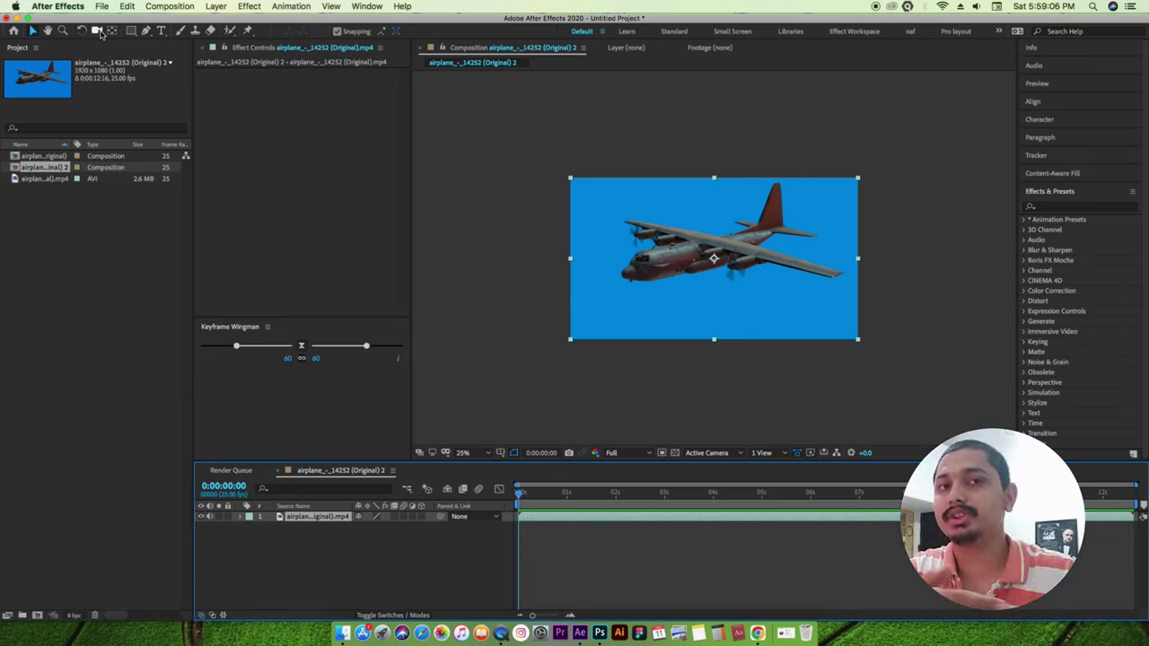
{"action": "left_click", "coordinate": [98, 31]}
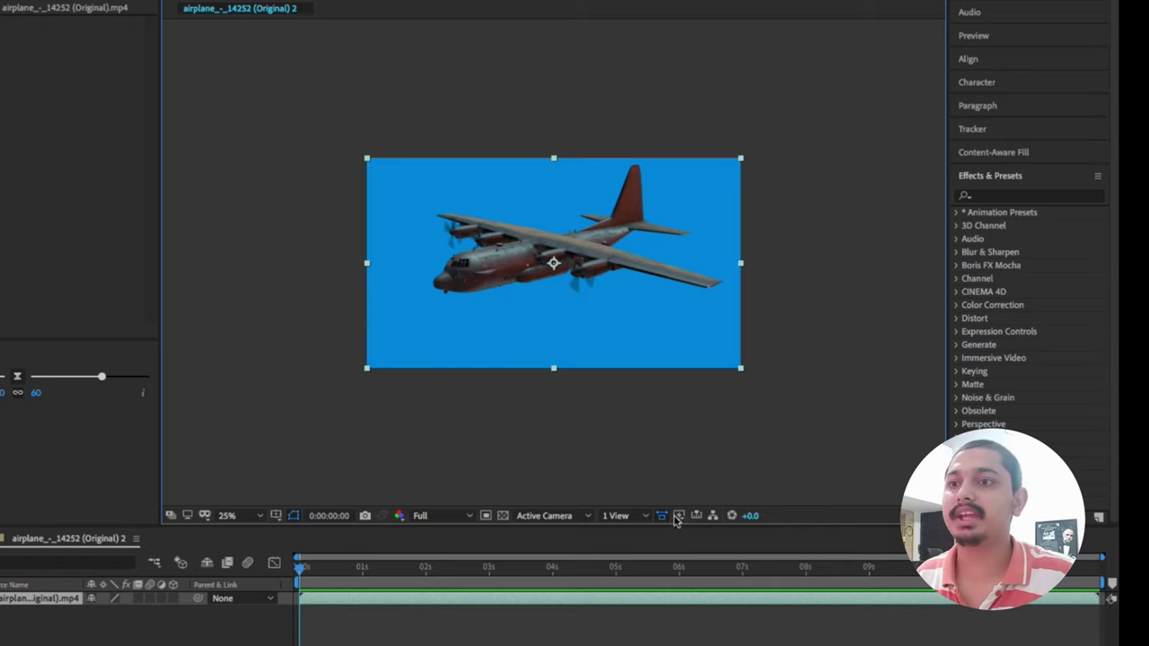
- Try the 2 Views Horizontal and 2 Views Vertical viewer layouts
{"action": "left_click", "coordinate": [629, 516]}
{"action": "left_click", "coordinate": [644, 547]}
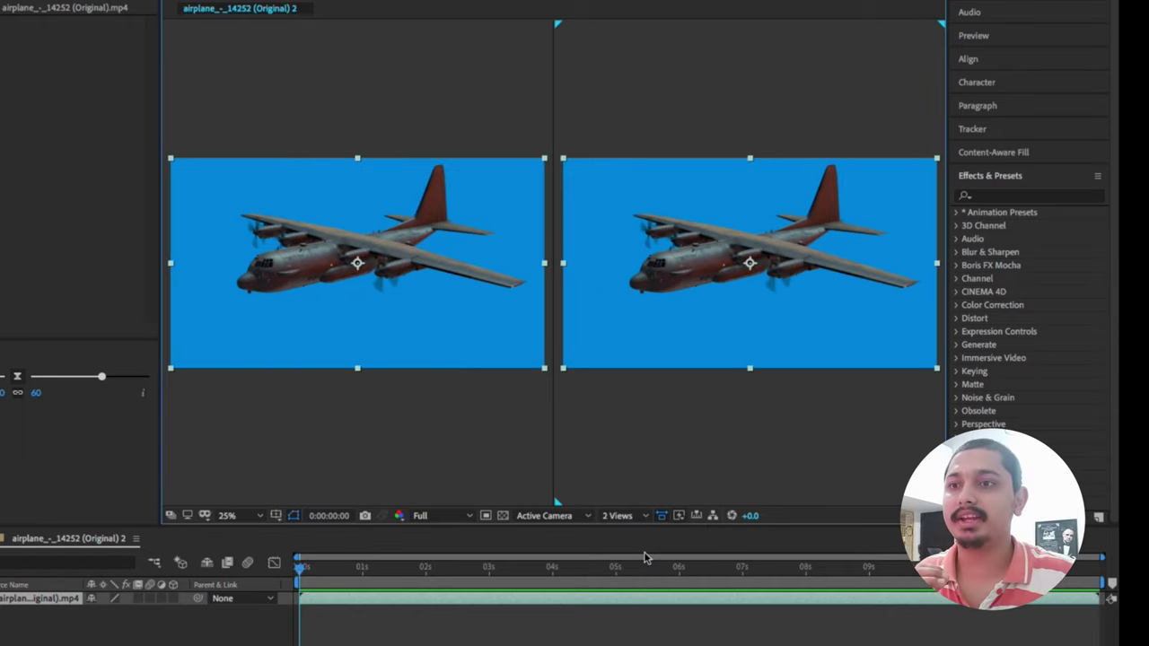
{"action": "left_click", "coordinate": [632, 516]}
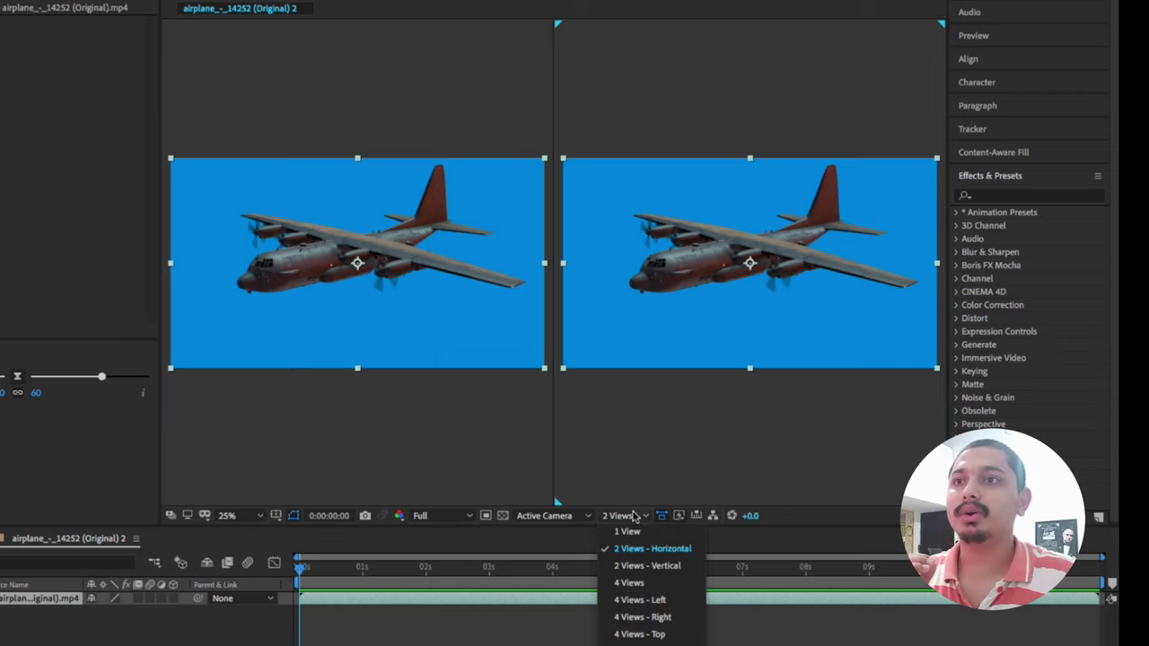
{"action": "left_click", "coordinate": [646, 565]}
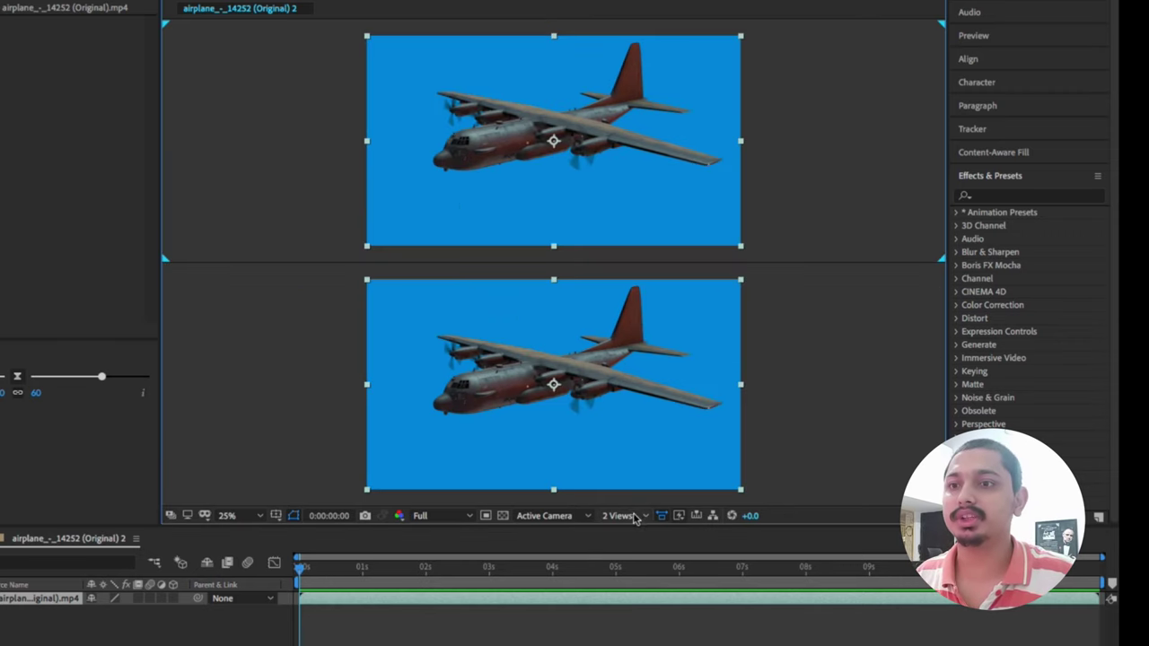
{"action": "left_click", "coordinate": [634, 517]}
{"action": "left_click", "coordinate": [647, 567]}
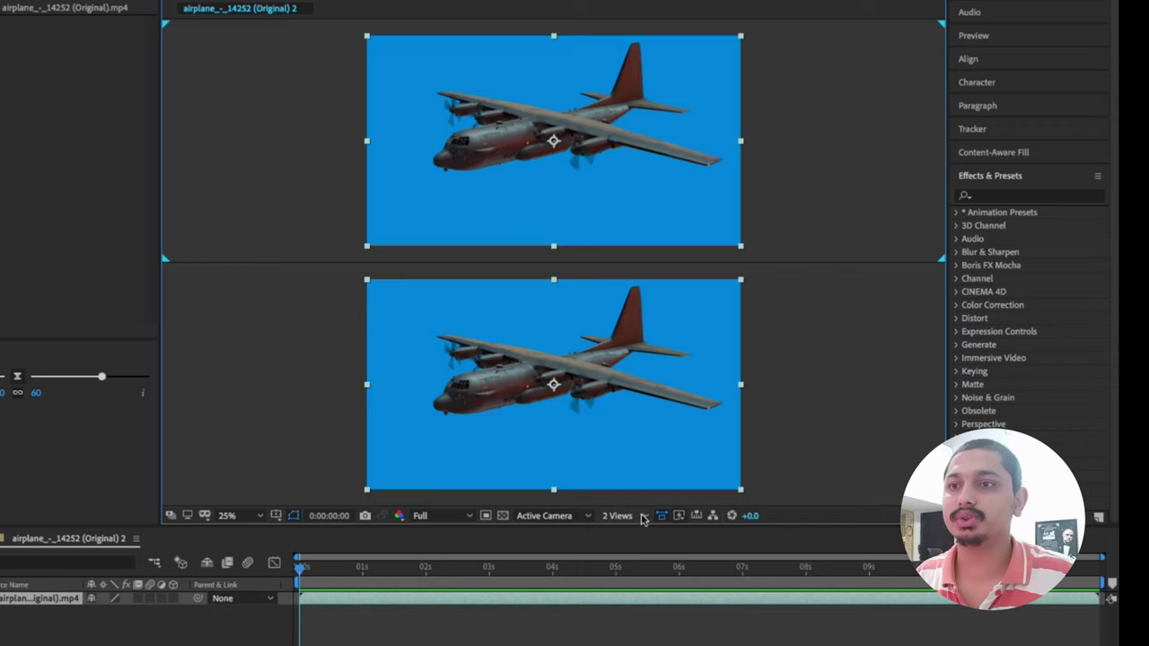
- View the composition from the Front, Left and Top viewpoints
{"action": "left_click", "coordinate": [589, 516]}
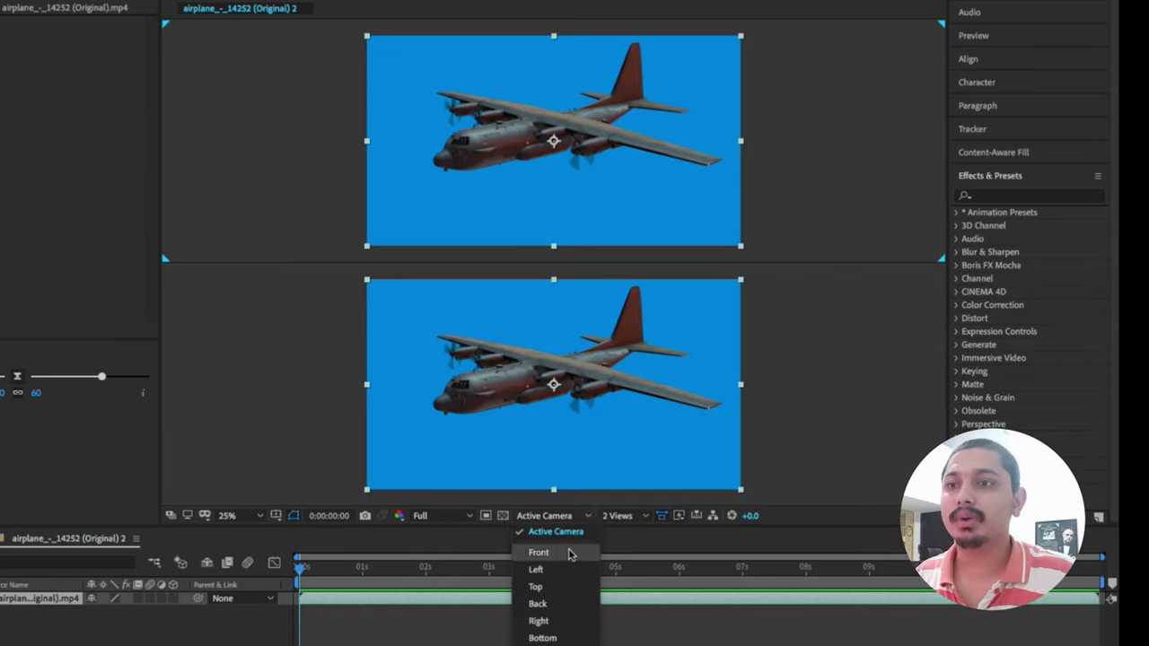
{"action": "left_click", "coordinate": [571, 554]}
{"action": "left_click", "coordinate": [575, 519]}
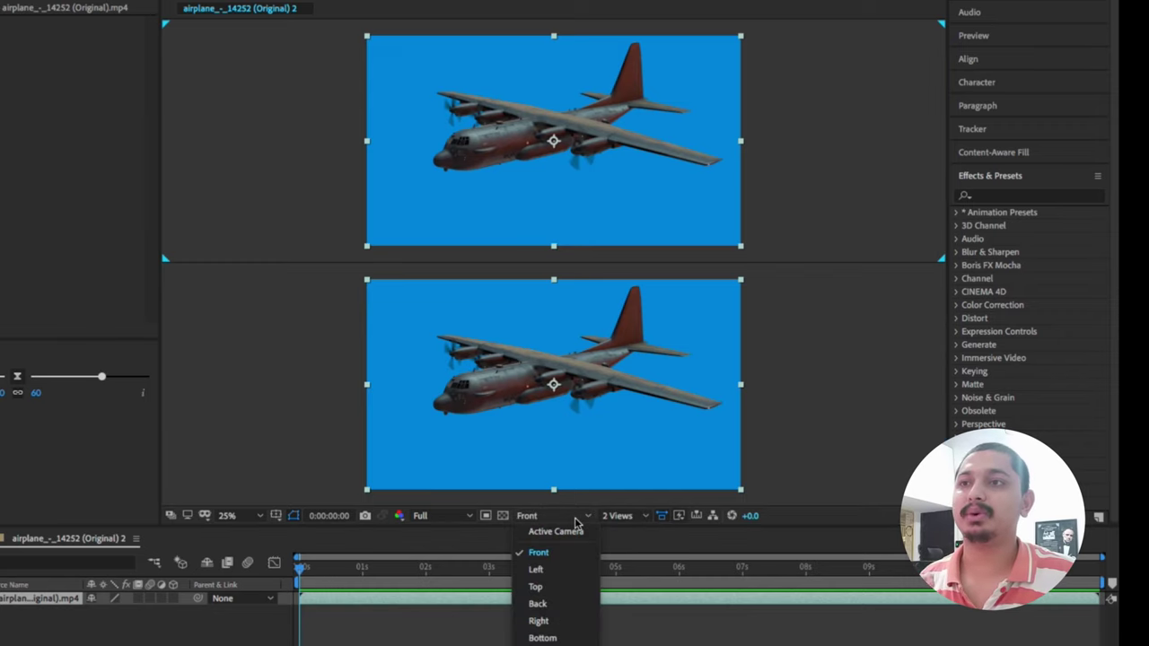
{"action": "left_click", "coordinate": [558, 571]}
{"action": "left_click", "coordinate": [571, 521]}
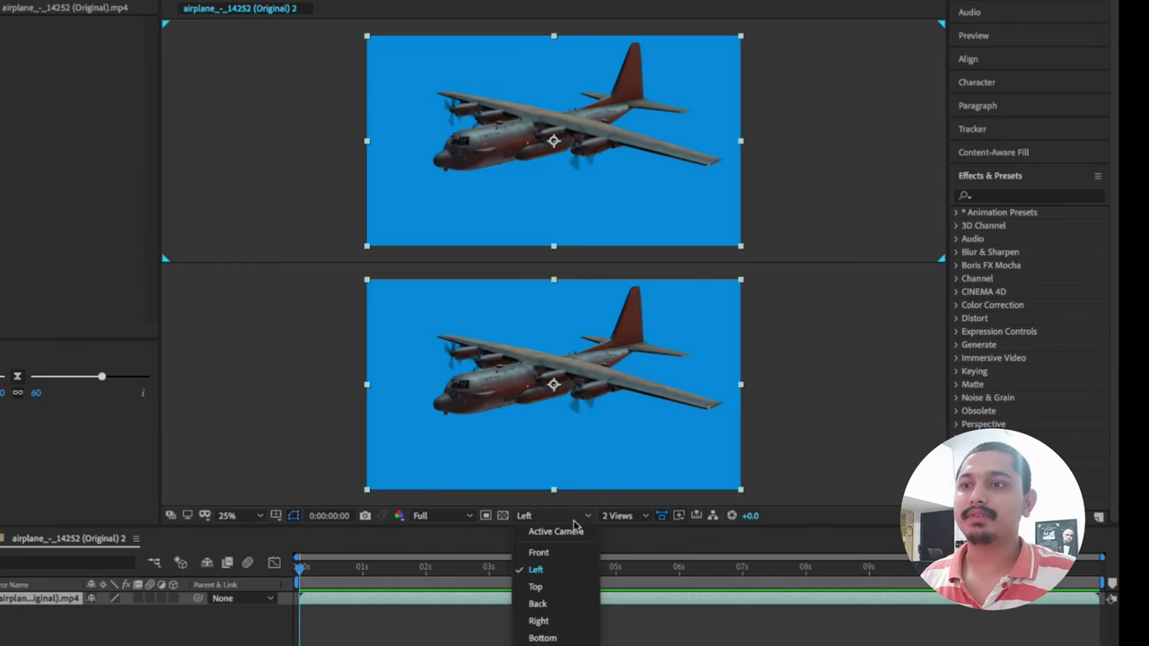
{"action": "left_click", "coordinate": [566, 585]}
- Return the viewer to 1 View showing Custom View 1
{"action": "left_click", "coordinate": [617, 517]}
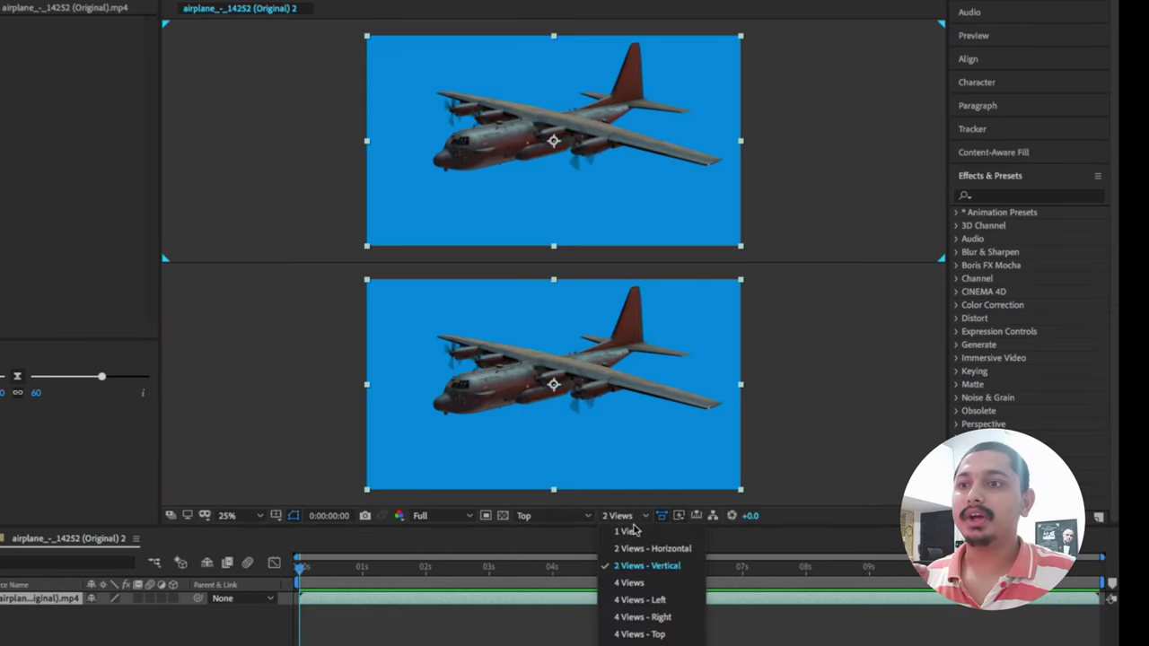
{"action": "left_click", "coordinate": [581, 517]}
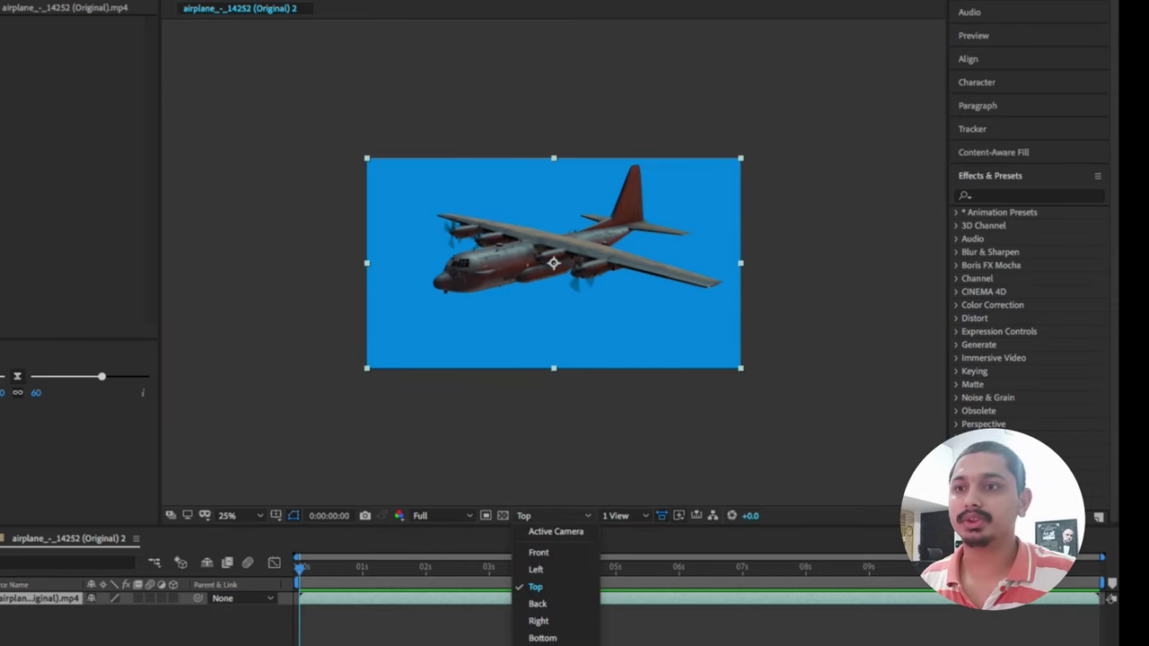
{"action": "key", "text": "F11"}
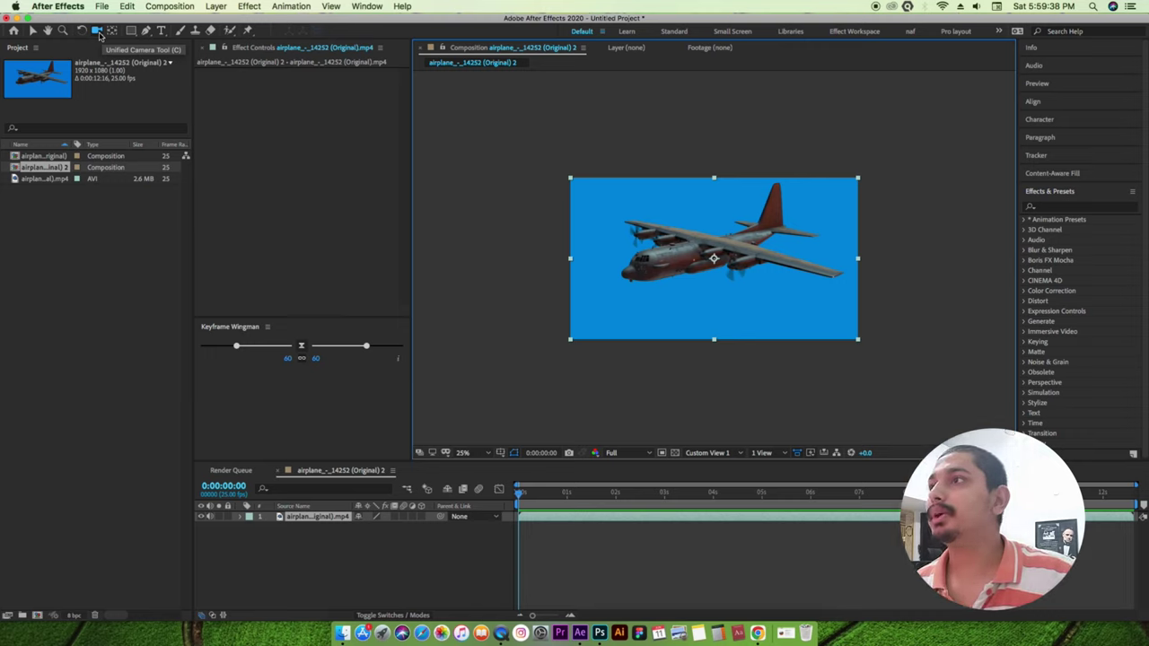
{"action": "left_click", "coordinate": [97, 31]}
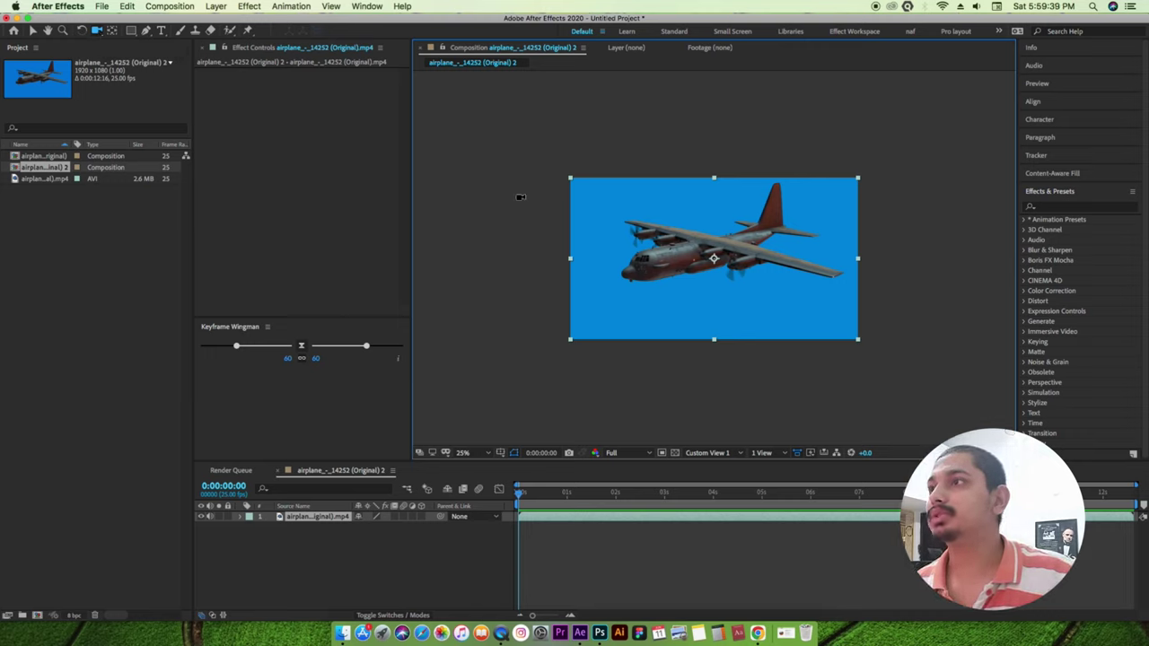
{"action": "left_click", "coordinate": [633, 244]}
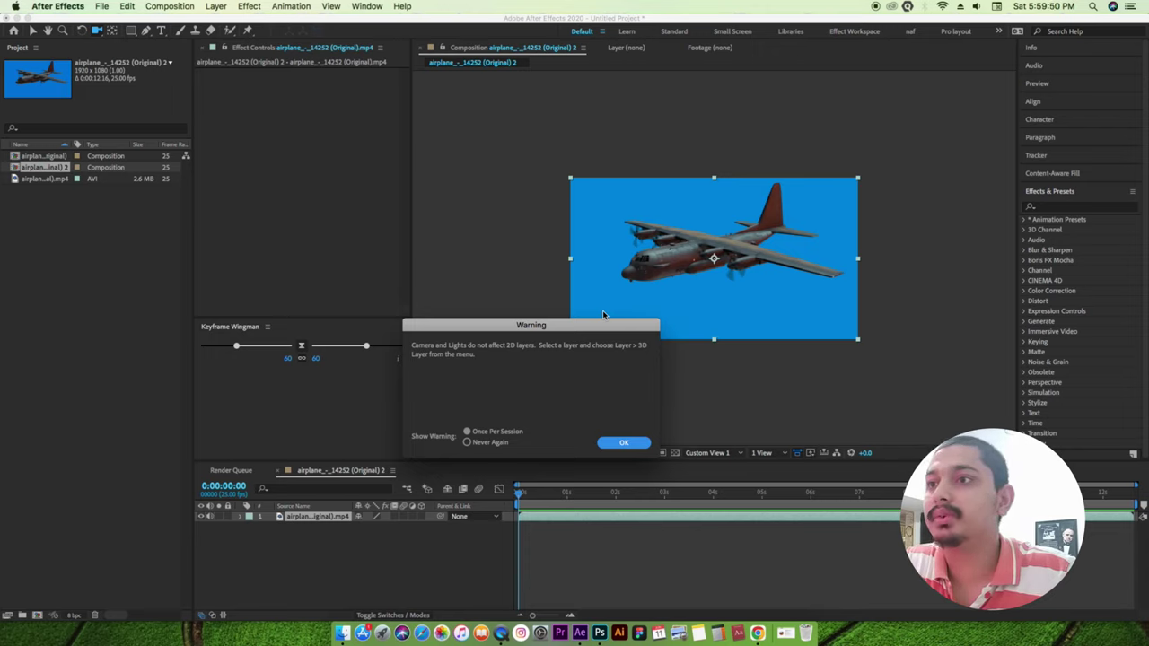
{"action": "left_click", "coordinate": [623, 445]}
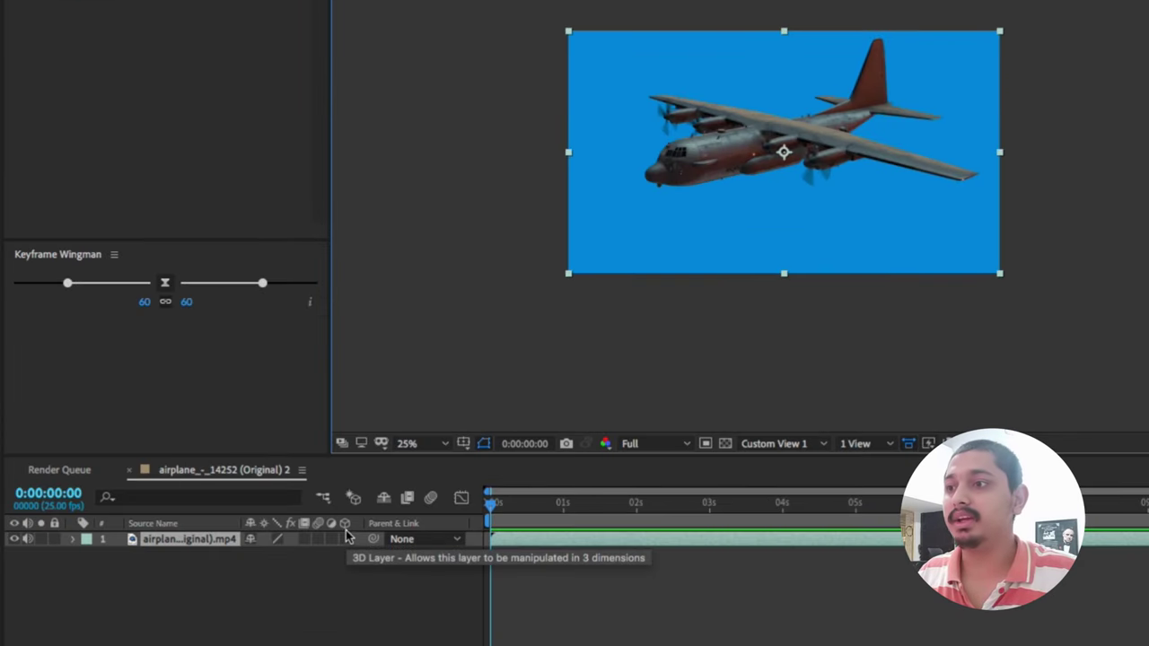
- Make the airplane a 3D layer, orbit the camera, then undo the tilt
{"action": "left_click", "coordinate": [345, 539]}
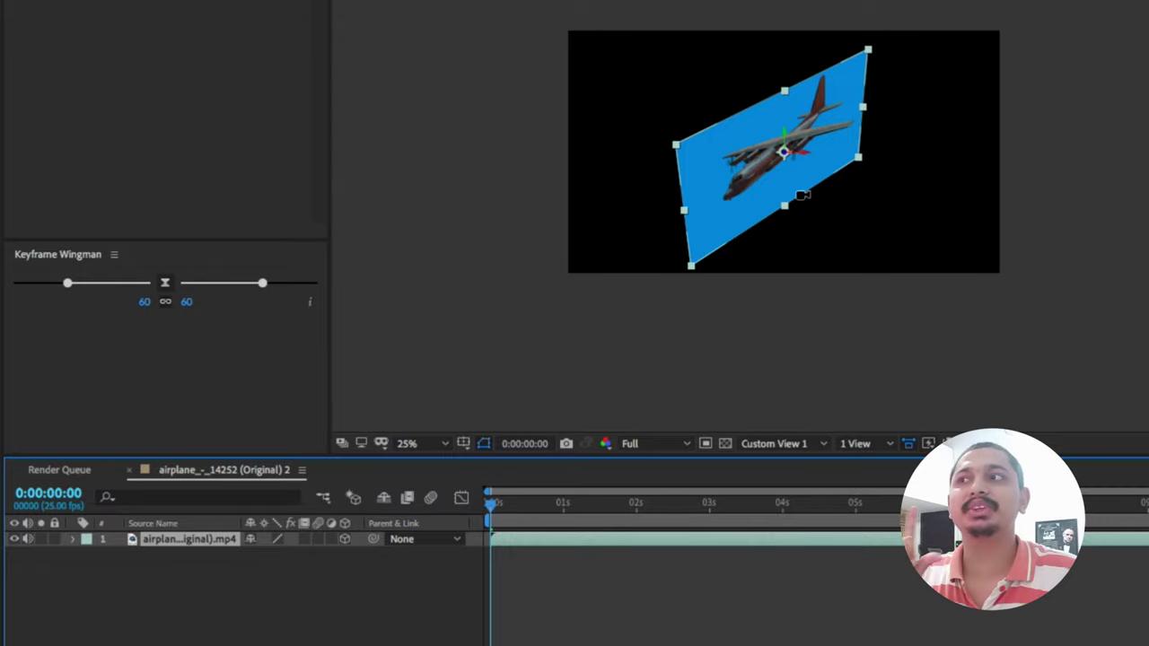
{"action": "mouse_move", "coordinate": [779, 185]}
{"action": "left_mouse_down"}
{"action": "mouse_move", "coordinate": [700, 187]}
{"action": "mouse_move", "coordinate": [687, 135]}
{"action": "mouse_move", "coordinate": [707, 168]}
{"action": "mouse_move", "coordinate": [747, 182]}
{"action": "mouse_move", "coordinate": [696, 130]}
{"action": "mouse_move", "coordinate": [732, 160]}
{"action": "left_mouse_up"}
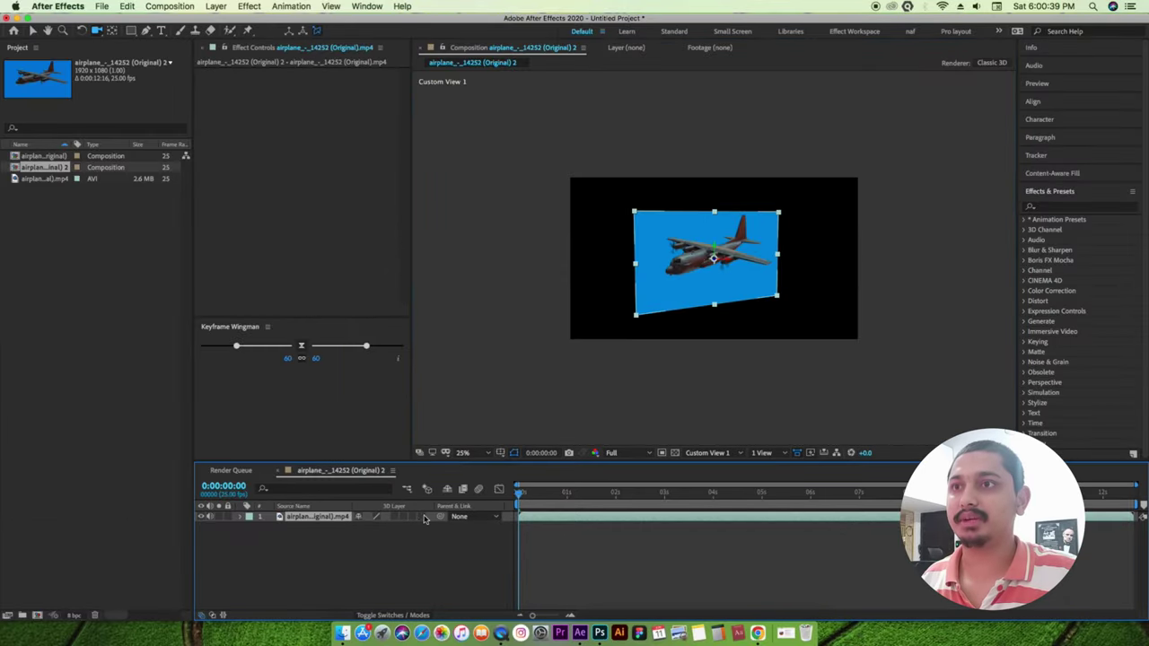
{"action": "key", "text": "super+z"}
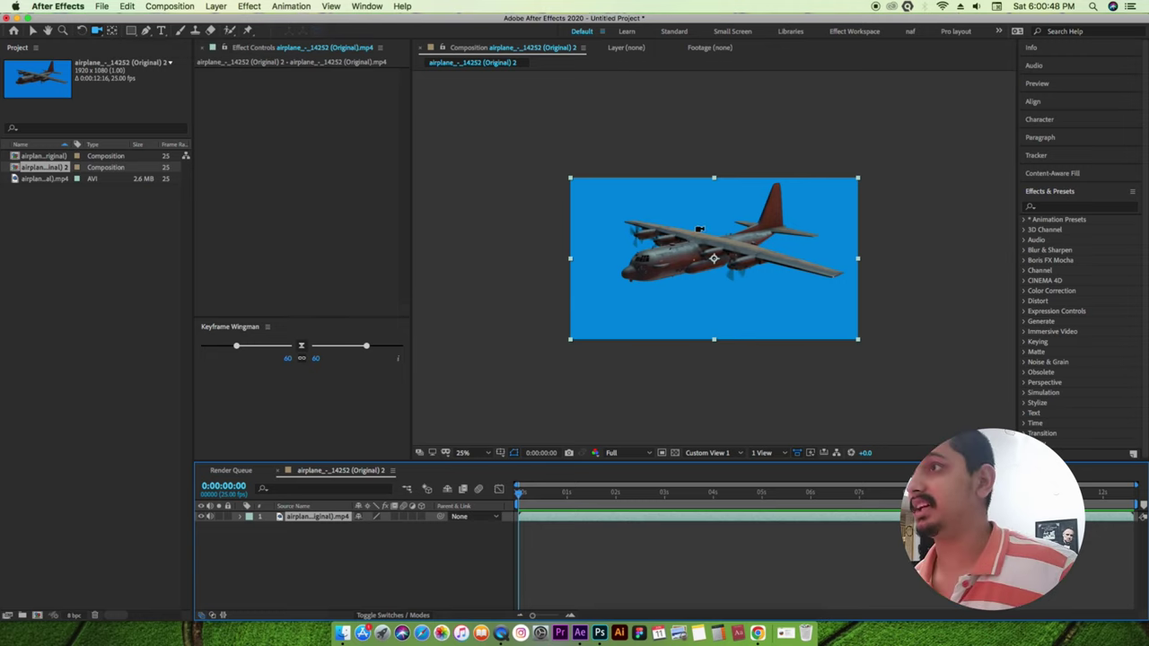
{"action": "left_click", "coordinate": [113, 32]}
{"action": "left_click", "coordinate": [714, 260]}
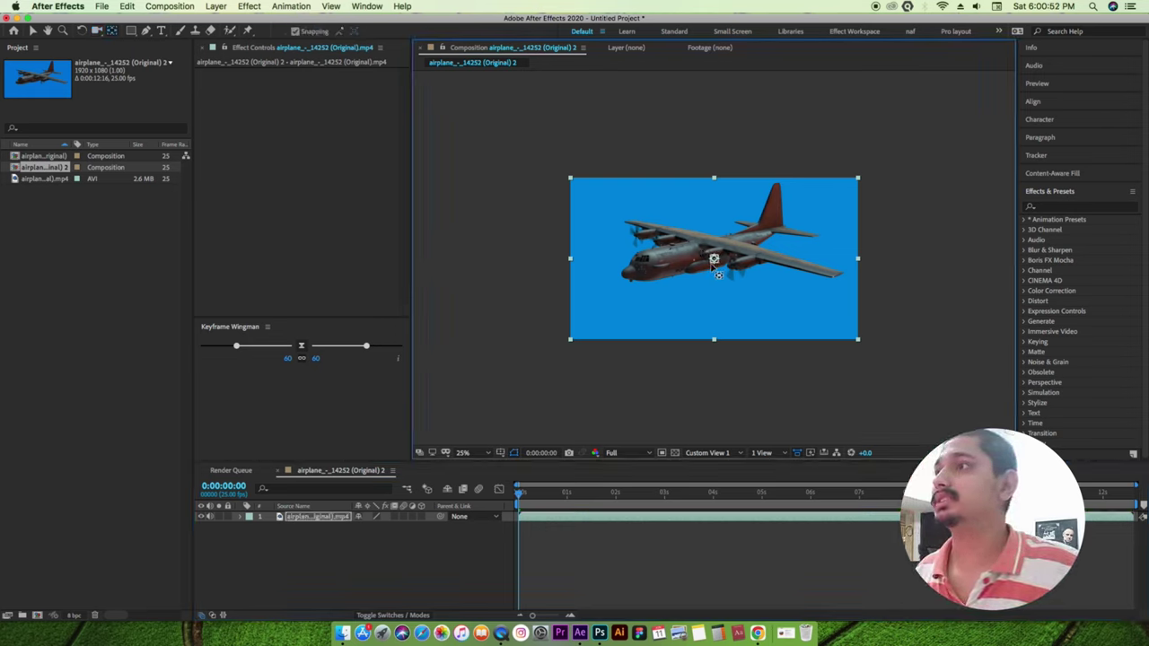
{"action": "left_click_drag", "start_coordinate": [713, 269], "coordinate": [716, 261]}
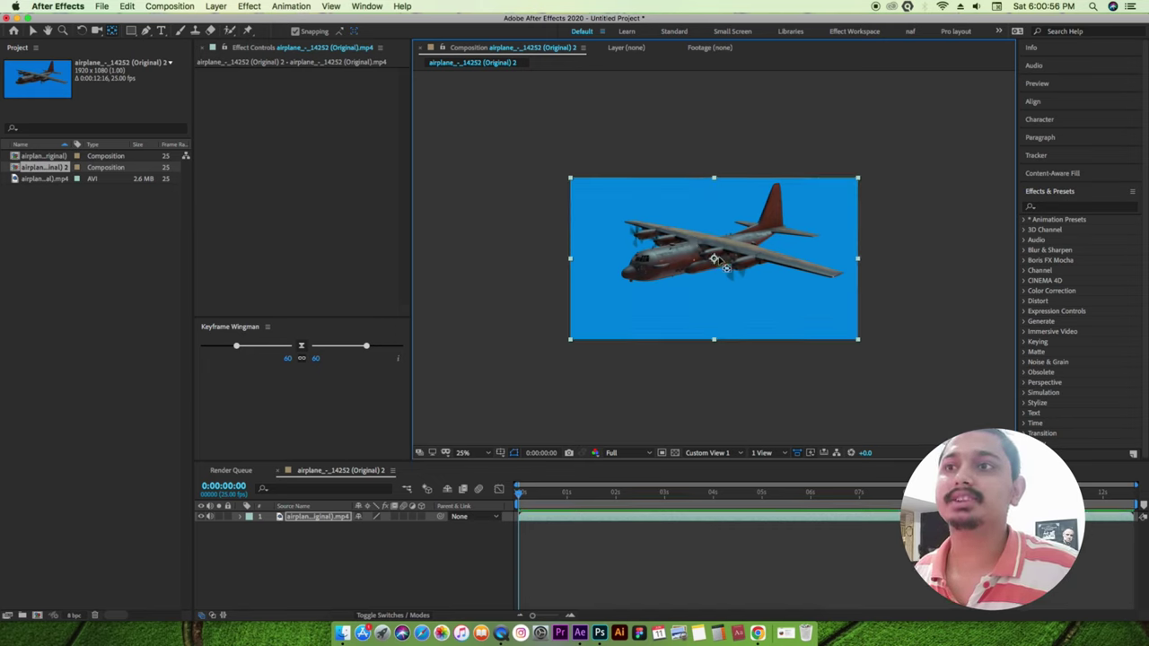
{"action": "left_click", "coordinate": [132, 32]}
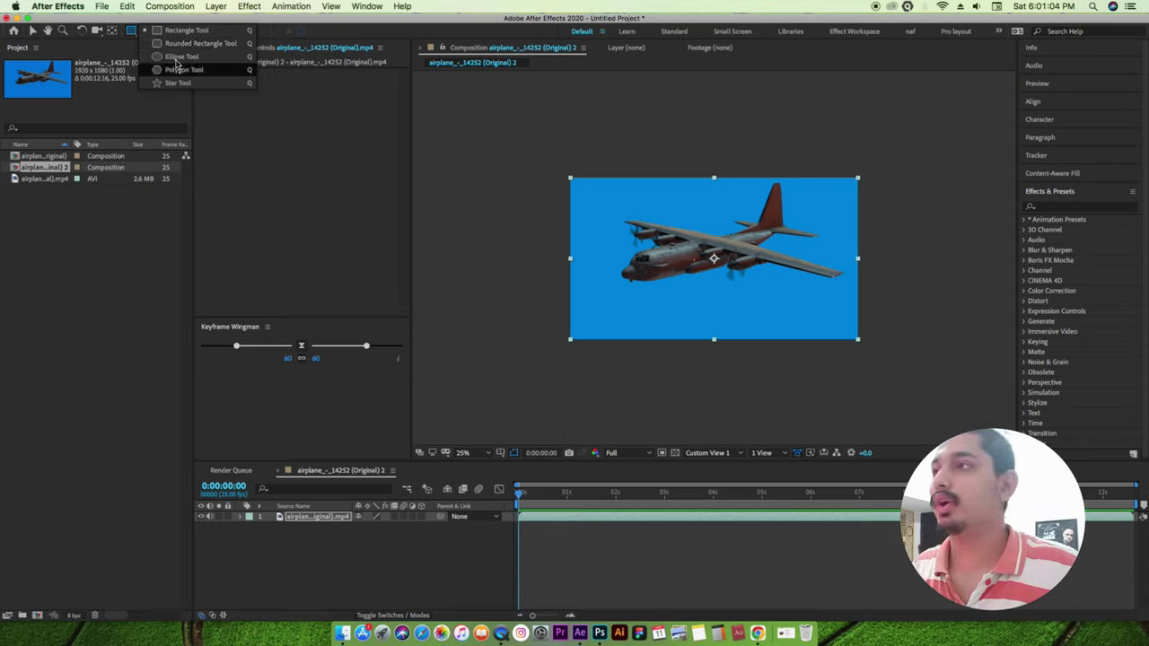
- Keep Rectangle as the shape tool and select the Pen tool for mask paths
{"action": "left_click", "coordinate": [132, 34]}
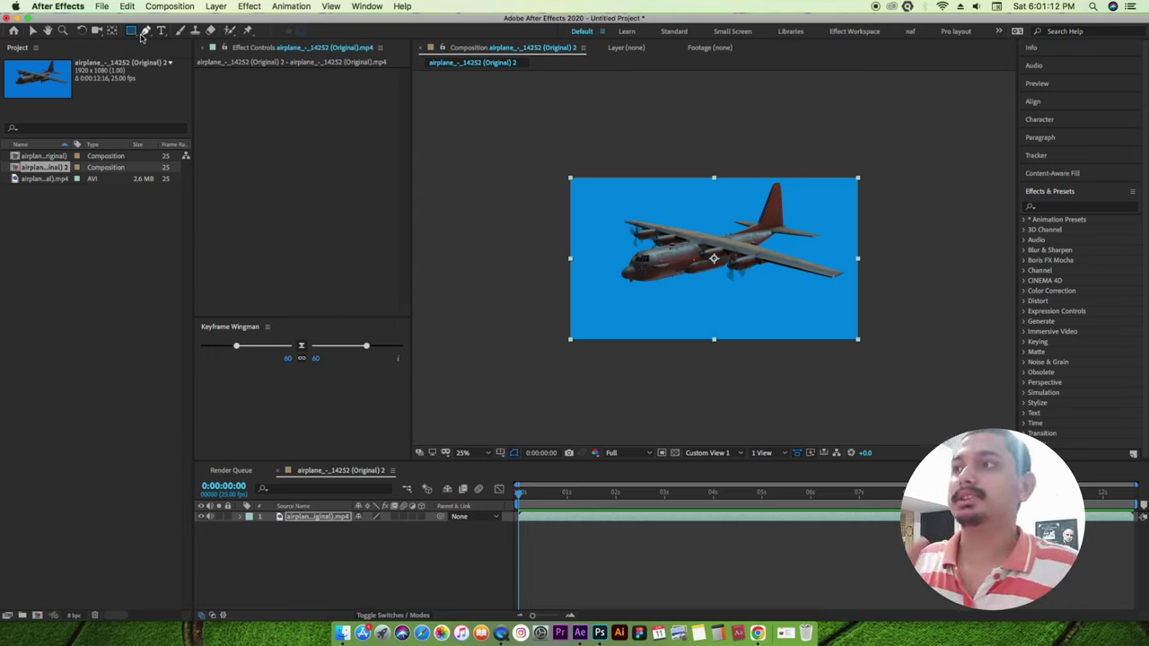
{"action": "left_click", "coordinate": [147, 33]}
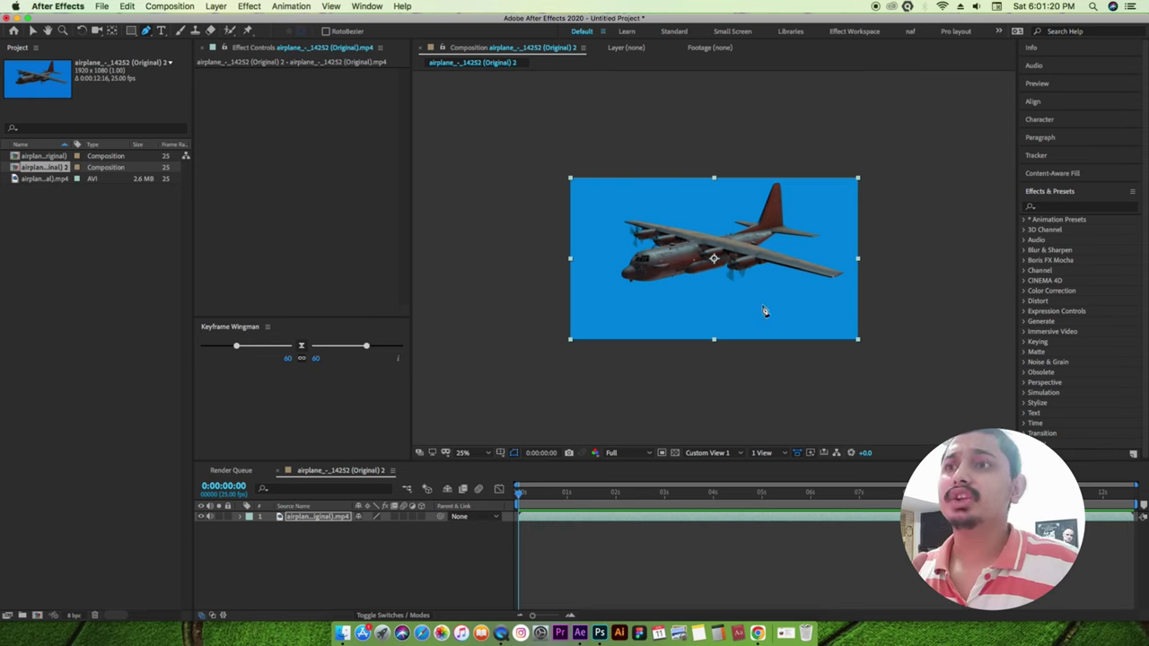
{"action": "left_click", "coordinate": [588, 242]}
{"action": "left_click", "coordinate": [655, 196]}
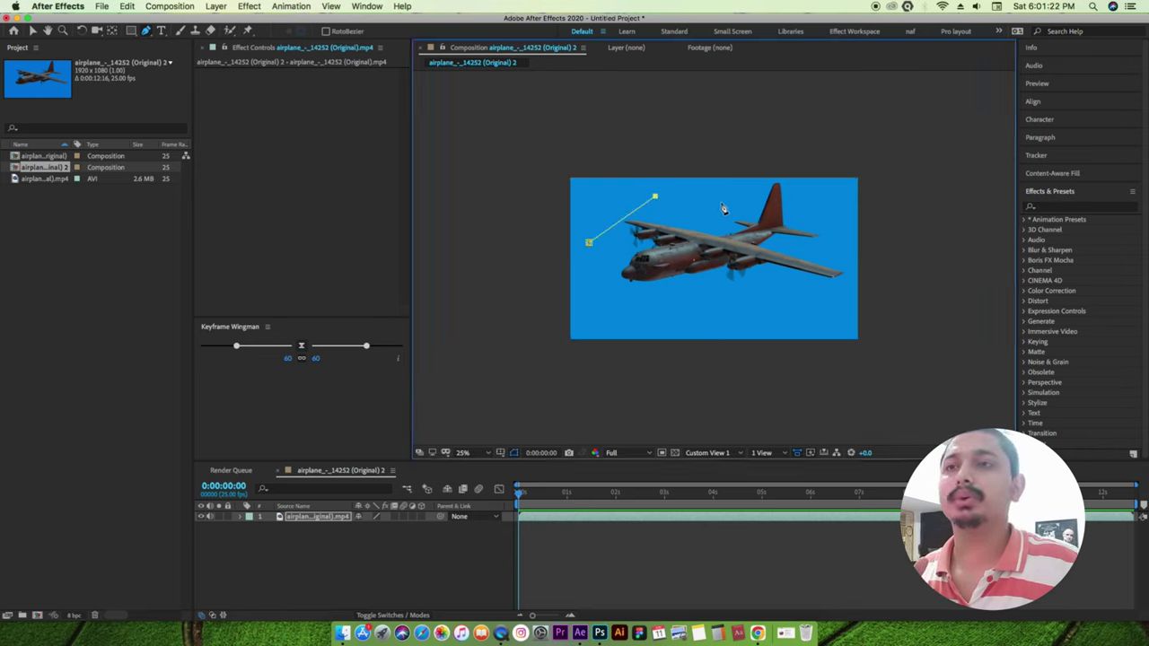
{"action": "left_click", "coordinate": [758, 187]}
{"action": "left_click", "coordinate": [852, 240]}
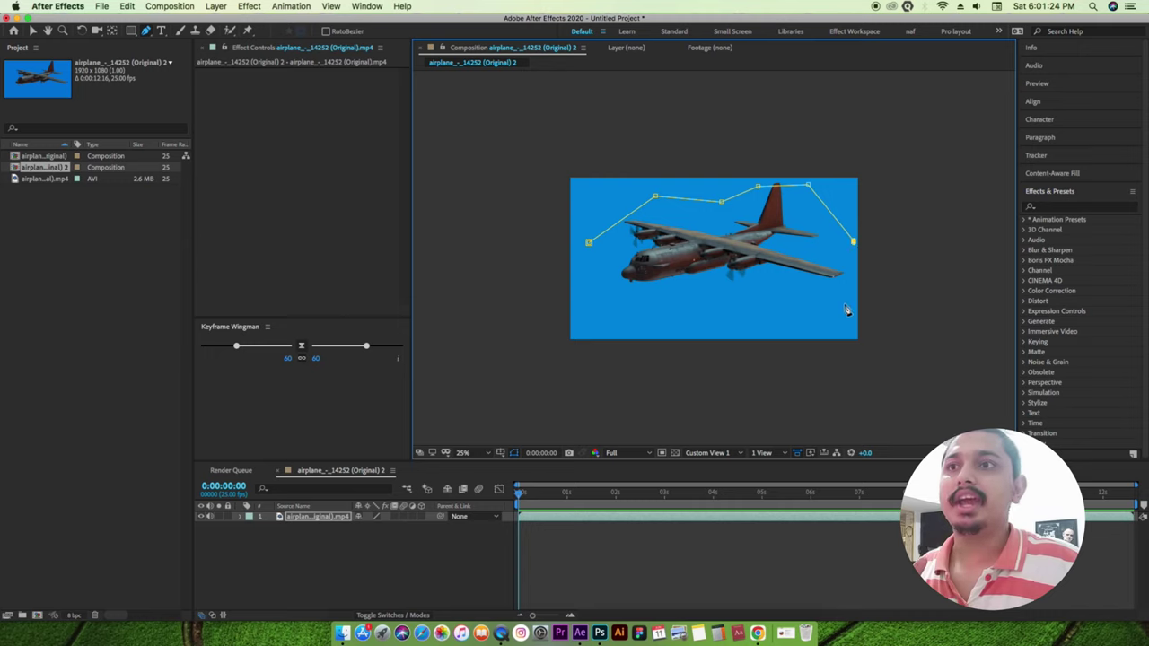
{"action": "left_click", "coordinate": [844, 304]}
{"action": "left_click", "coordinate": [717, 310]}
{"action": "left_click_drag", "start_coordinate": [609, 320], "coordinate": [602, 305]}
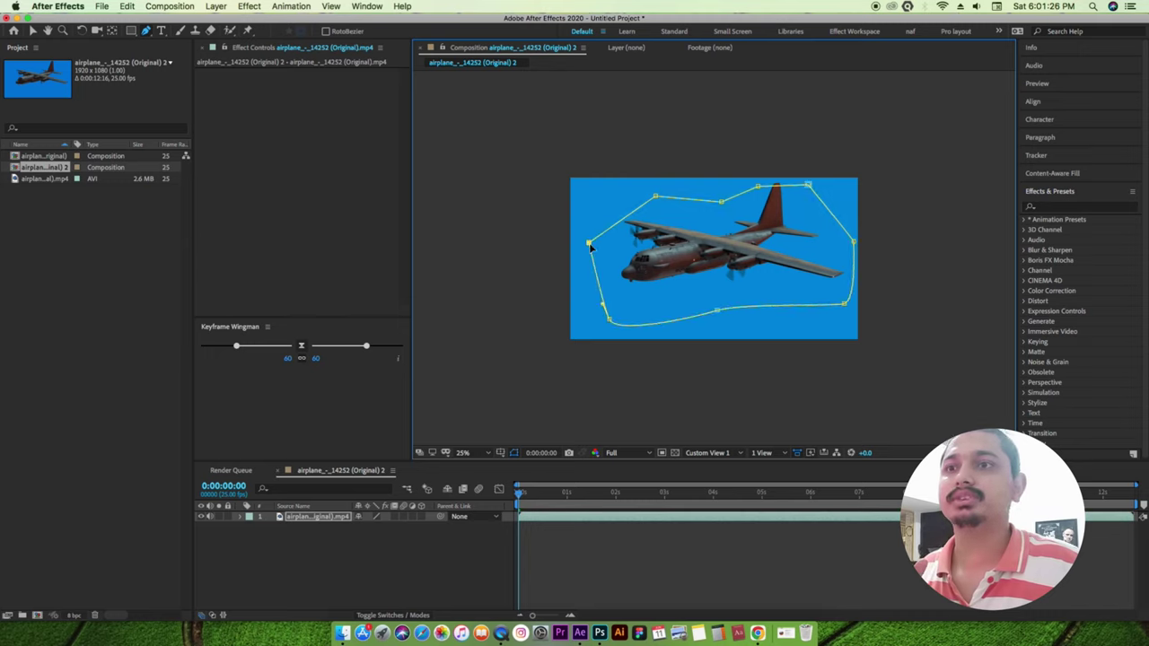
{"action": "left_click", "coordinate": [589, 244]}
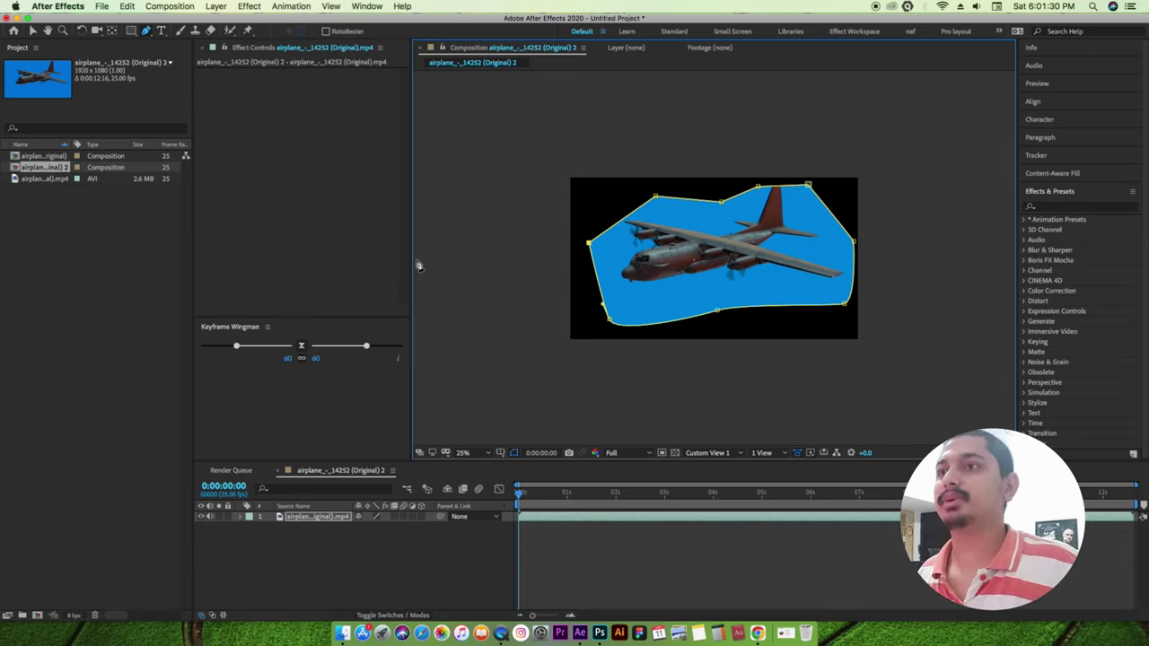
{"action": "key", "text": "super+z"}
{"action": "key", "text": "super+z"}
{"action": "key", "text": "super+z"}
{"action": "key", "text": "super+z"}
{"action": "key", "text": "super+z"}
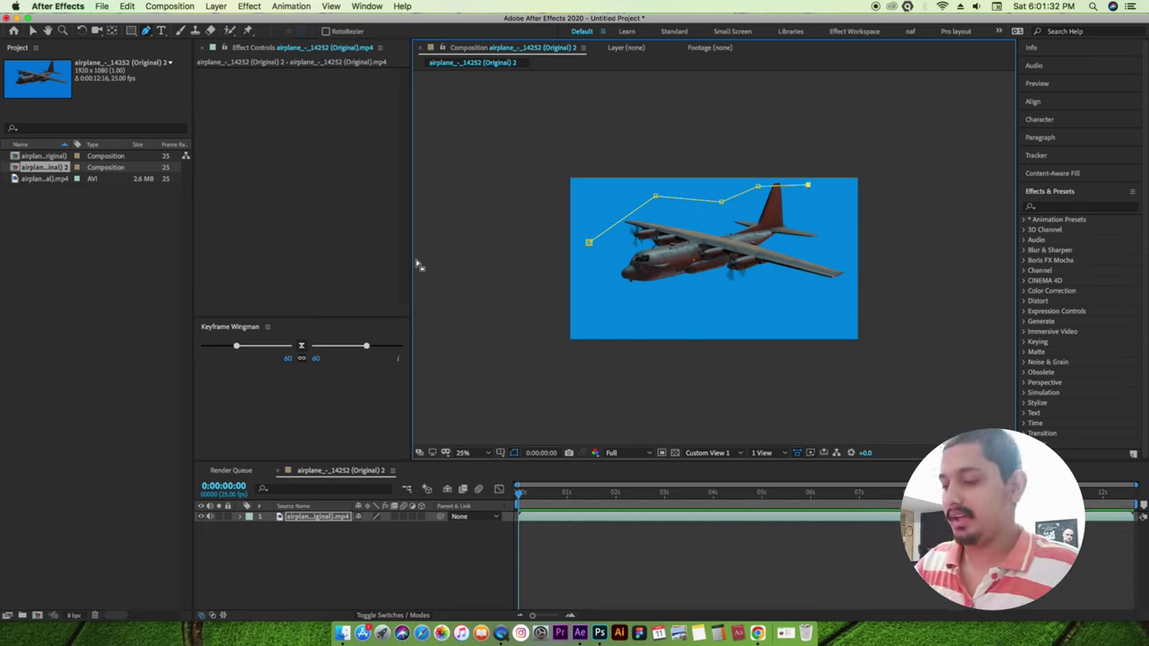
{"action": "key", "text": "super+z"}
{"action": "key", "text": "super+z"}
{"action": "key", "text": "super+z"}
{"action": "key", "text": "super+z"}
{"action": "key", "text": "super+z"}
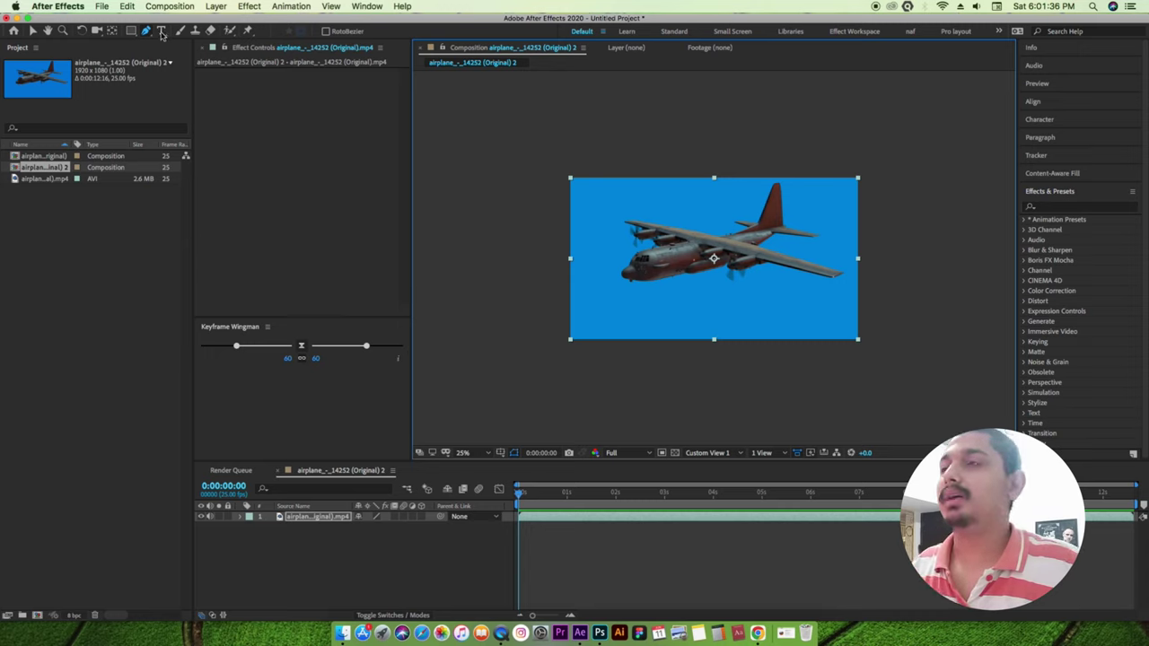
- Widen the right-hand panel column and select the Horizontal Type Tool
{"action": "left_click_drag", "start_coordinate": [1018, 224], "coordinate": [929, 226]}
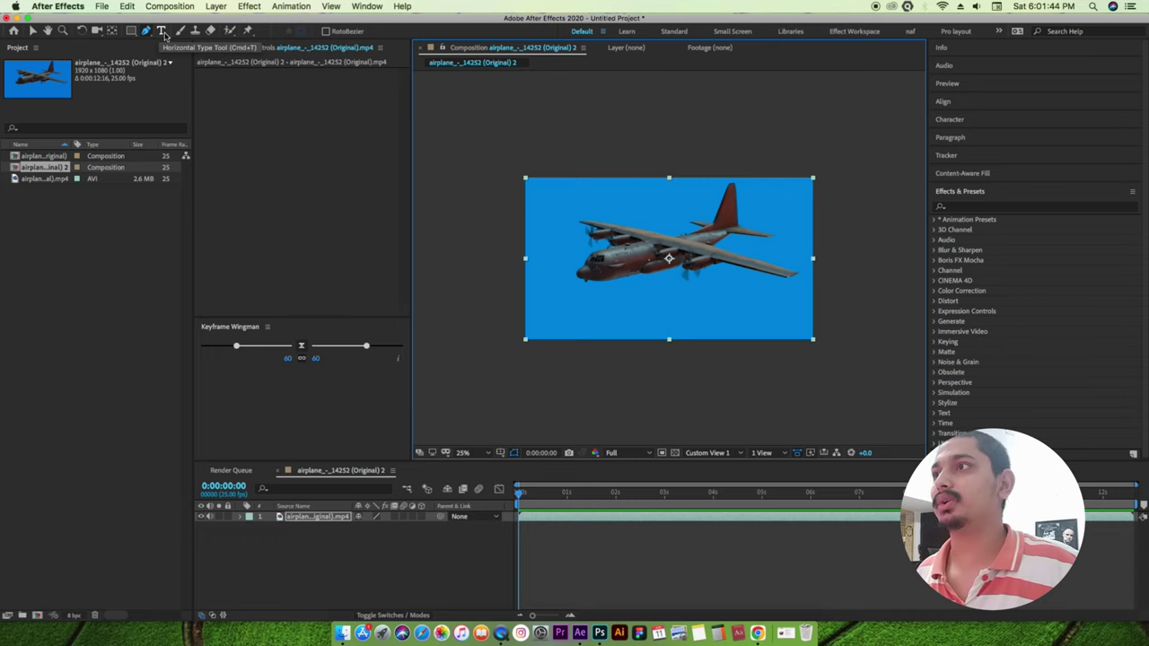
{"action": "left_click", "coordinate": [164, 33]}
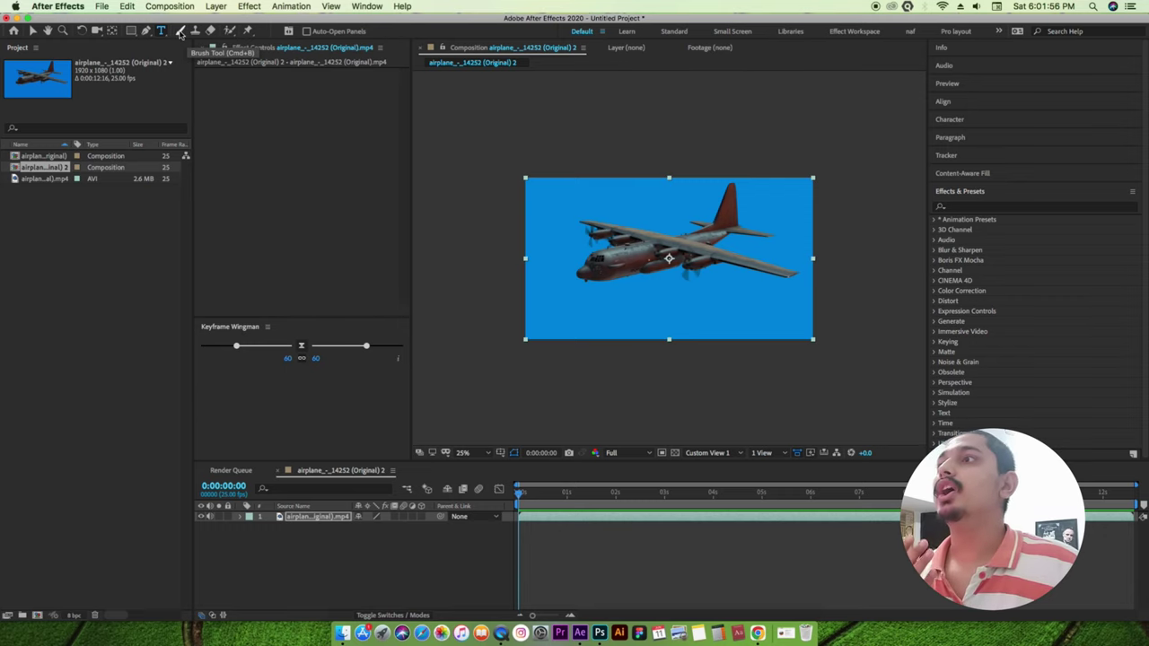
- Select the Brush tool, set the paint colour to red FF1616, then delete the adjustment layer
{"action": "left_click", "coordinate": [181, 31]}
{"action": "key", "text": "super+alt+y"}
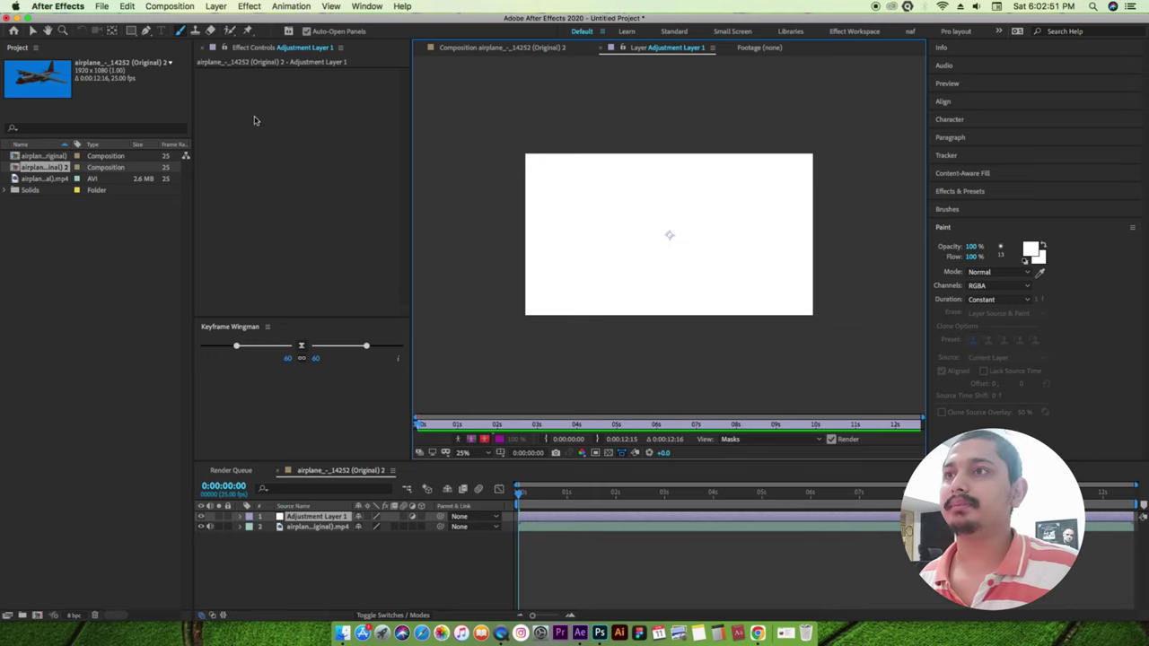
{"action": "left_click", "coordinate": [1030, 251]}
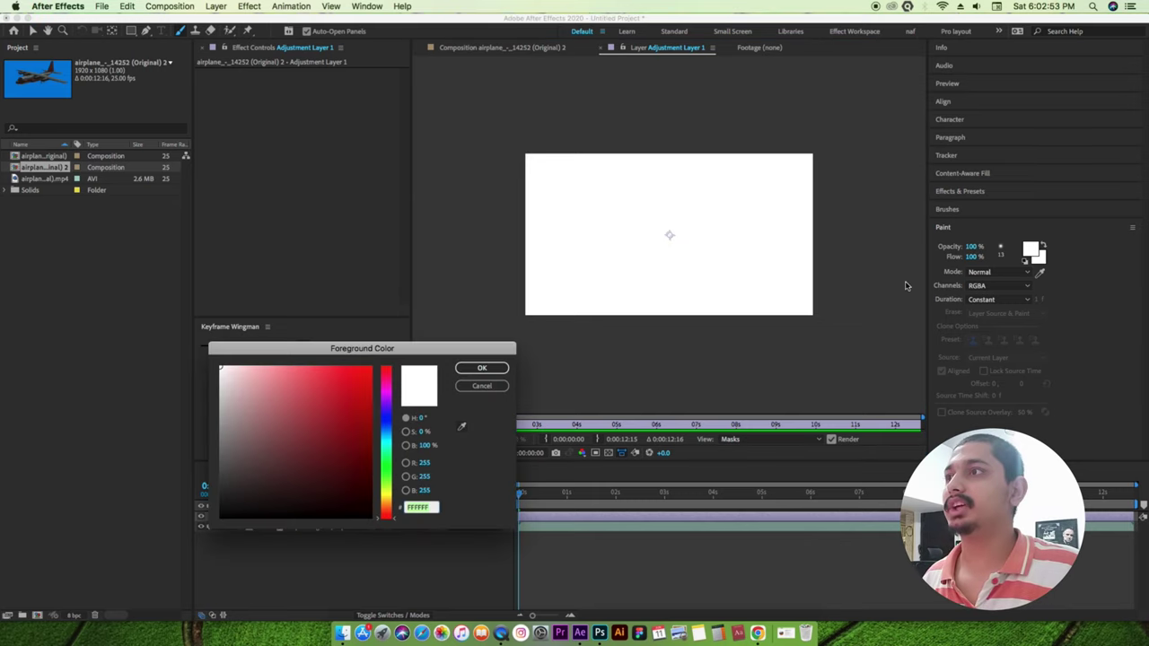
{"action": "left_click", "coordinate": [358, 369]}
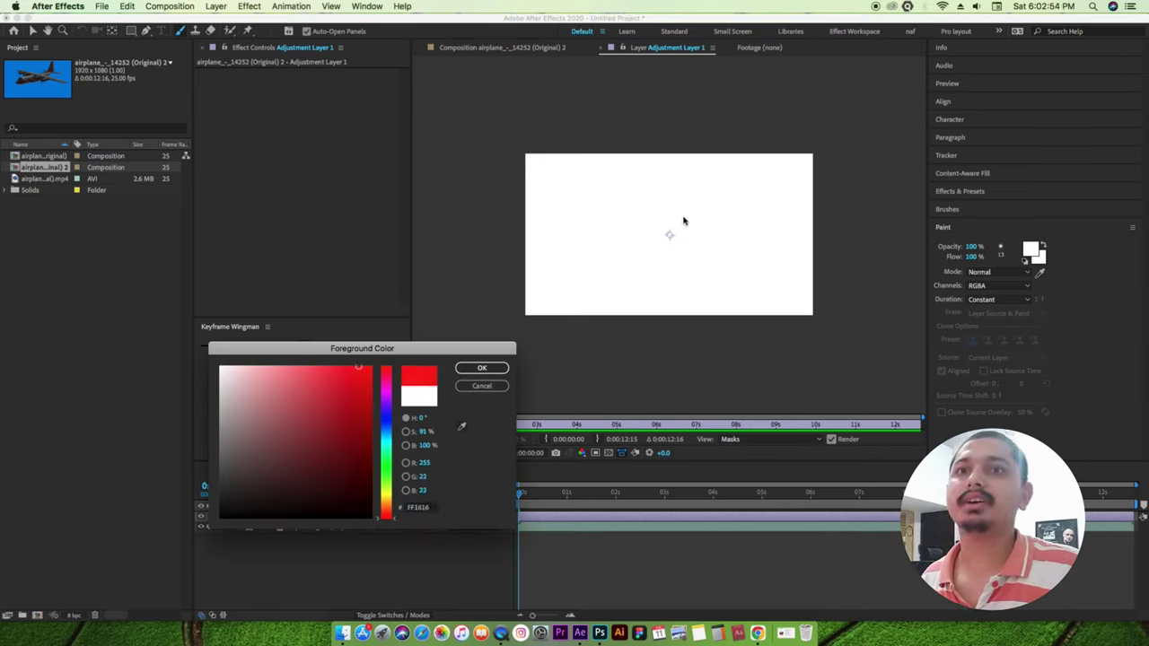
{"action": "left_click", "coordinate": [482, 368]}
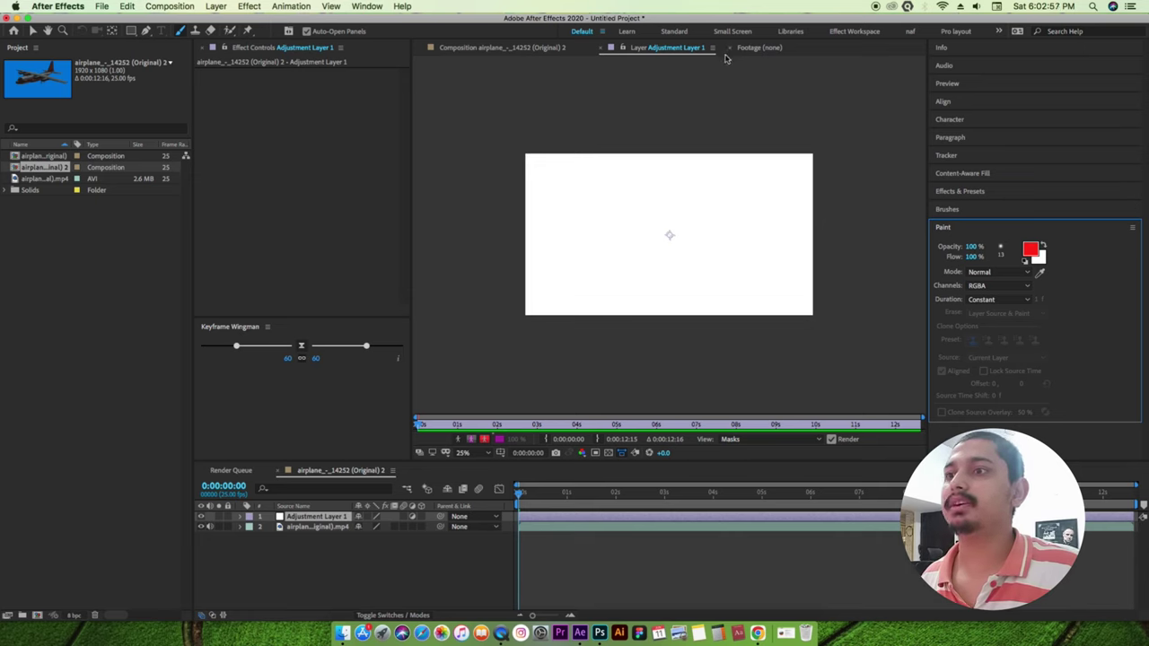
{"action": "left_click", "coordinate": [485, 52]}
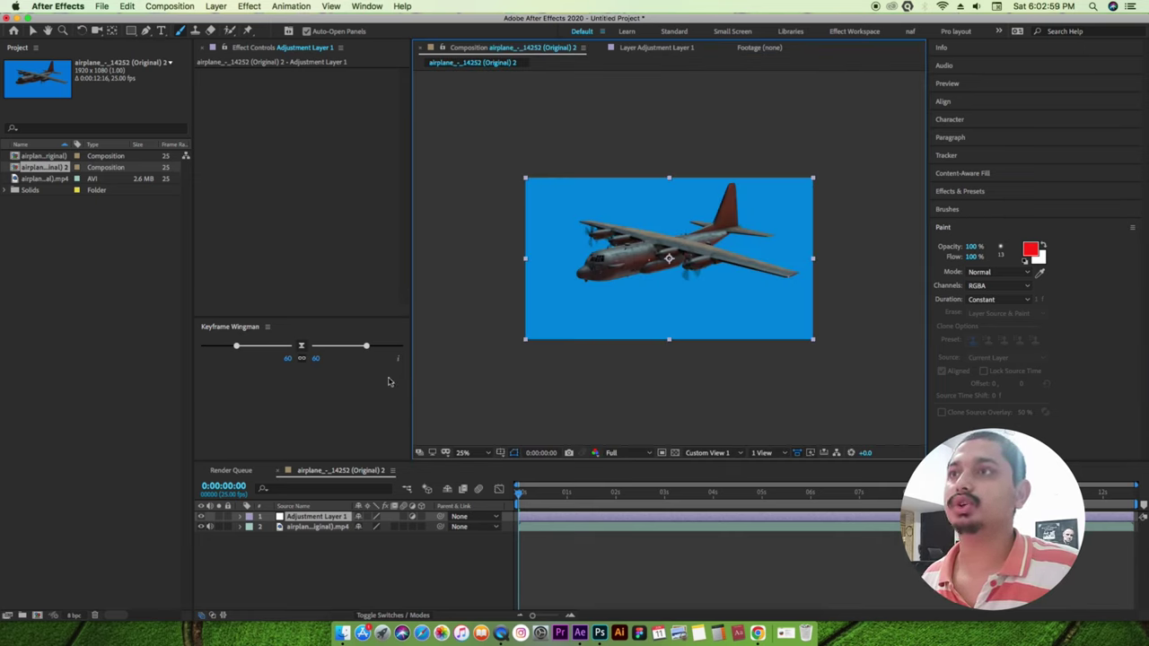
{"action": "key", "text": "Delete"}
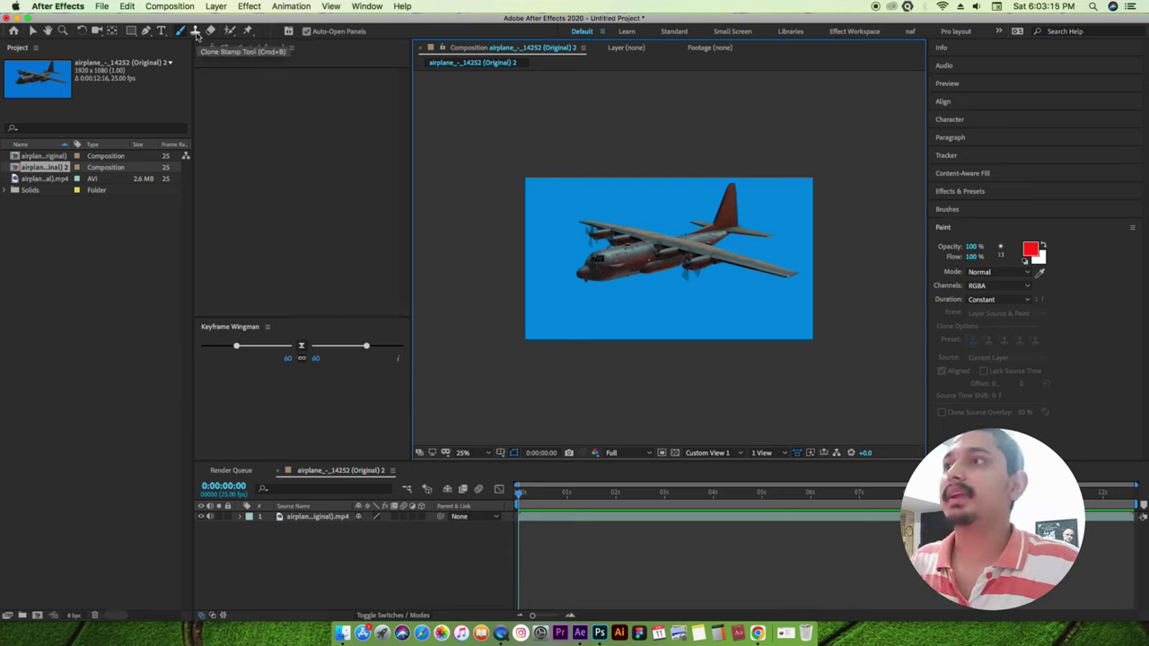
- Use the Clone Stamp on the airplane layer with the second Clone preset, and bring up the Window menu
{"action": "left_click", "coordinate": [197, 34]}
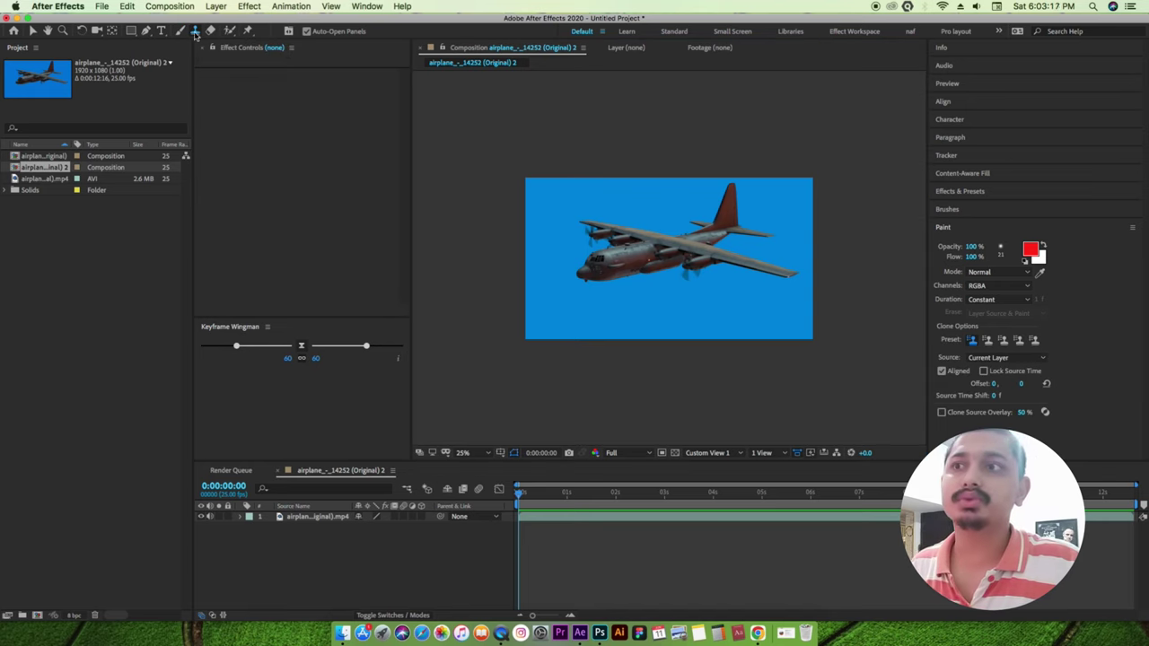
{"action": "left_click", "coordinate": [340, 527]}
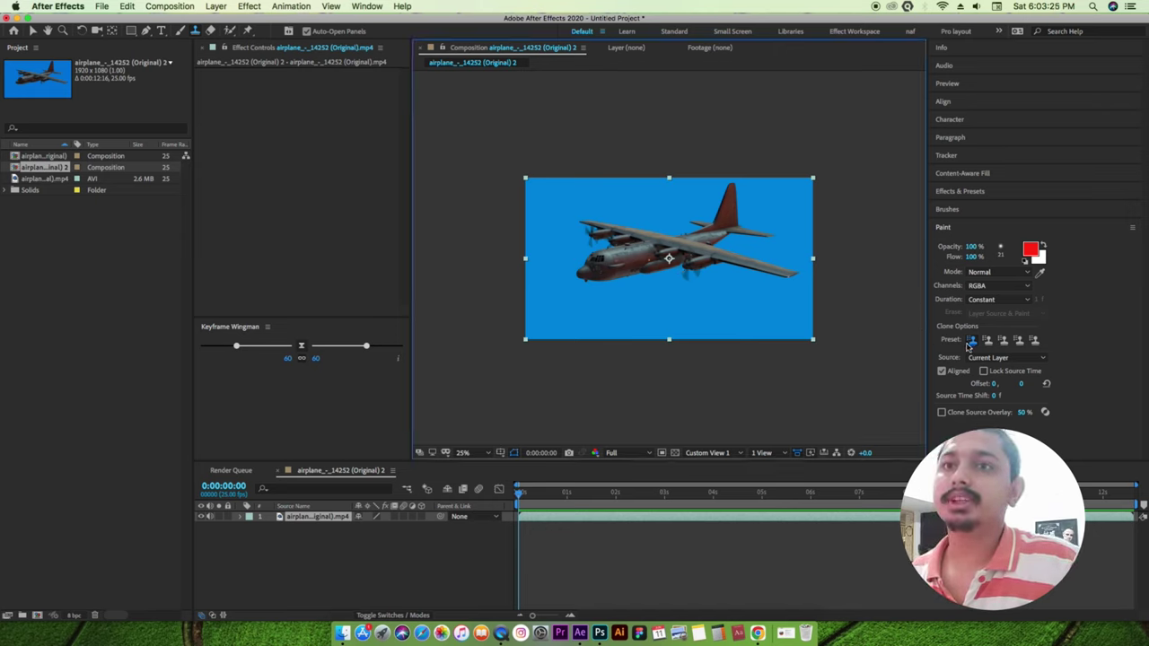
{"action": "left_click", "coordinate": [987, 341]}
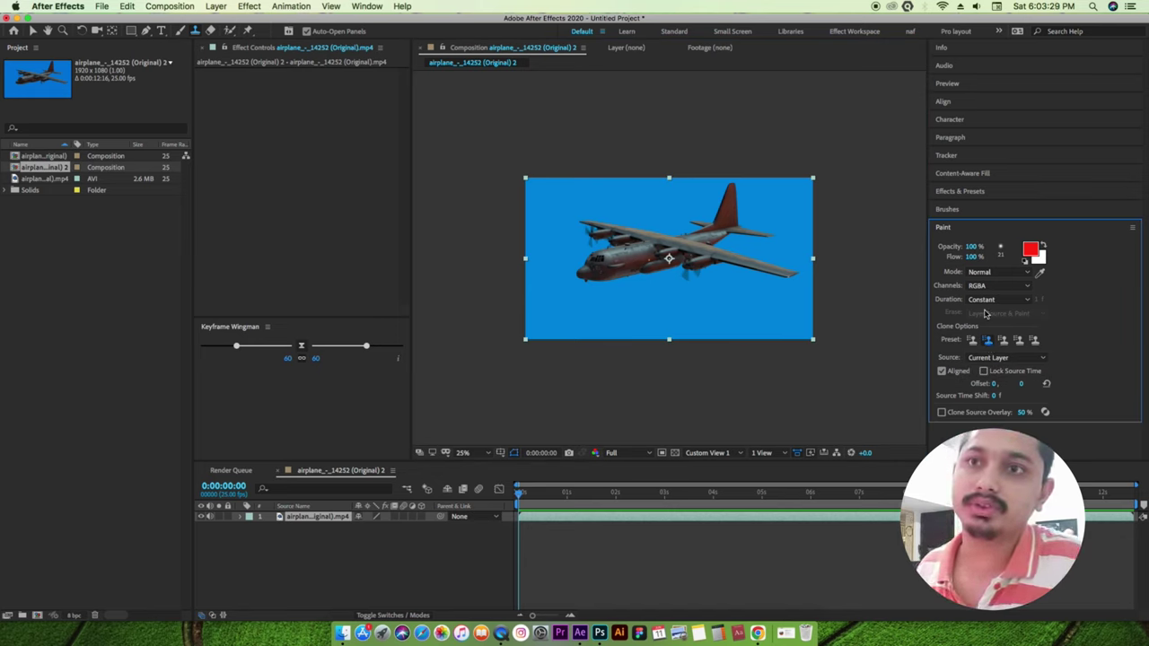
{"action": "left_click", "coordinate": [365, 6]}
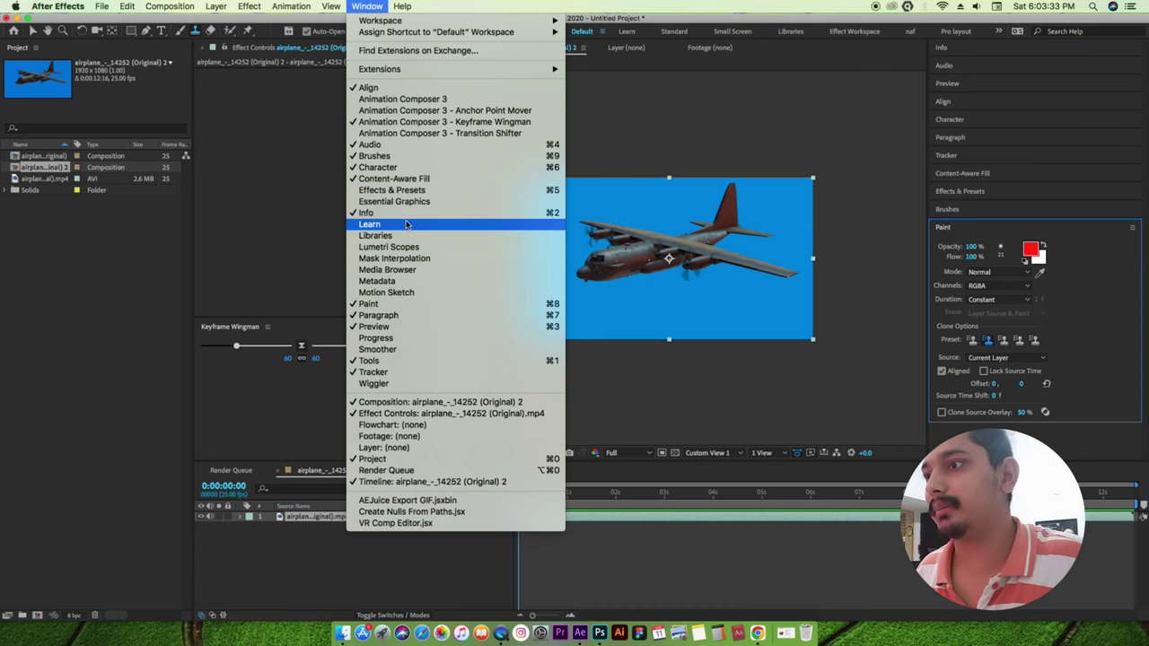
- Hide the Paint panel from the Window menu, then show it again
{"action": "left_click", "coordinate": [382, 307]}
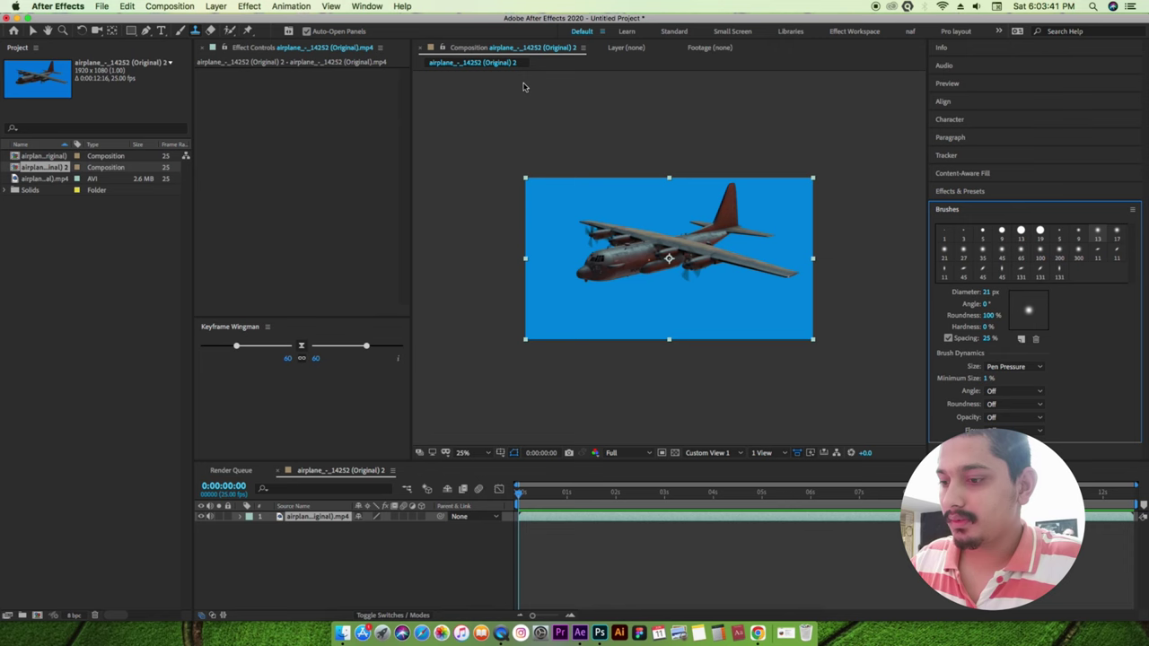
{"action": "left_click", "coordinate": [368, 6]}
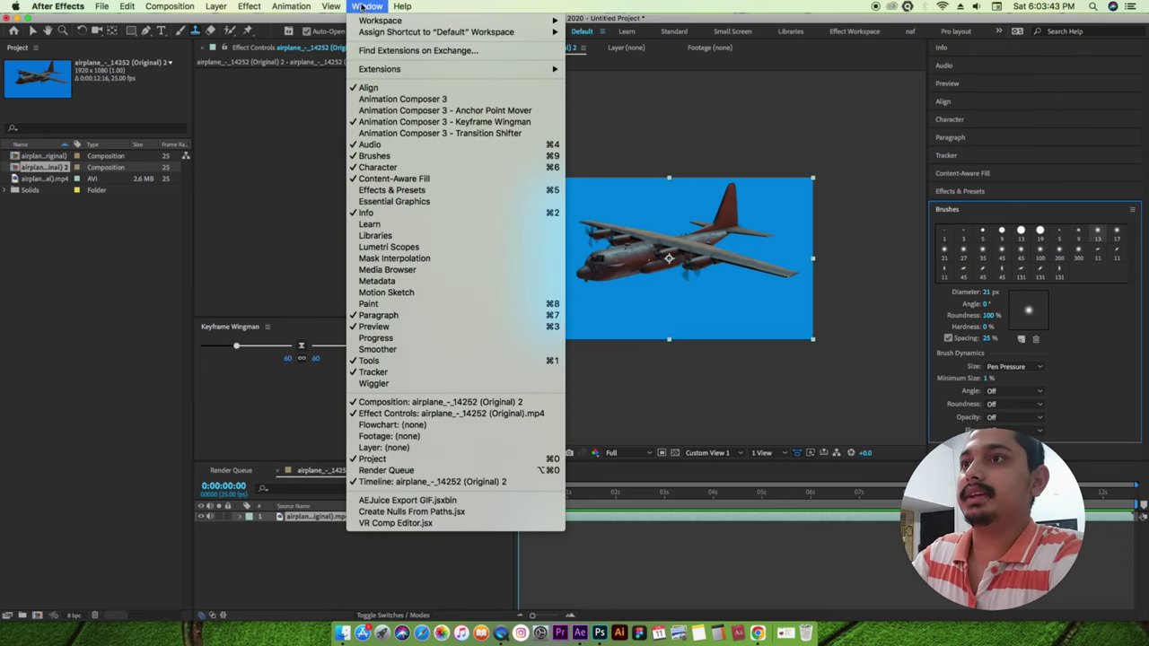
{"action": "left_click", "coordinate": [395, 304]}
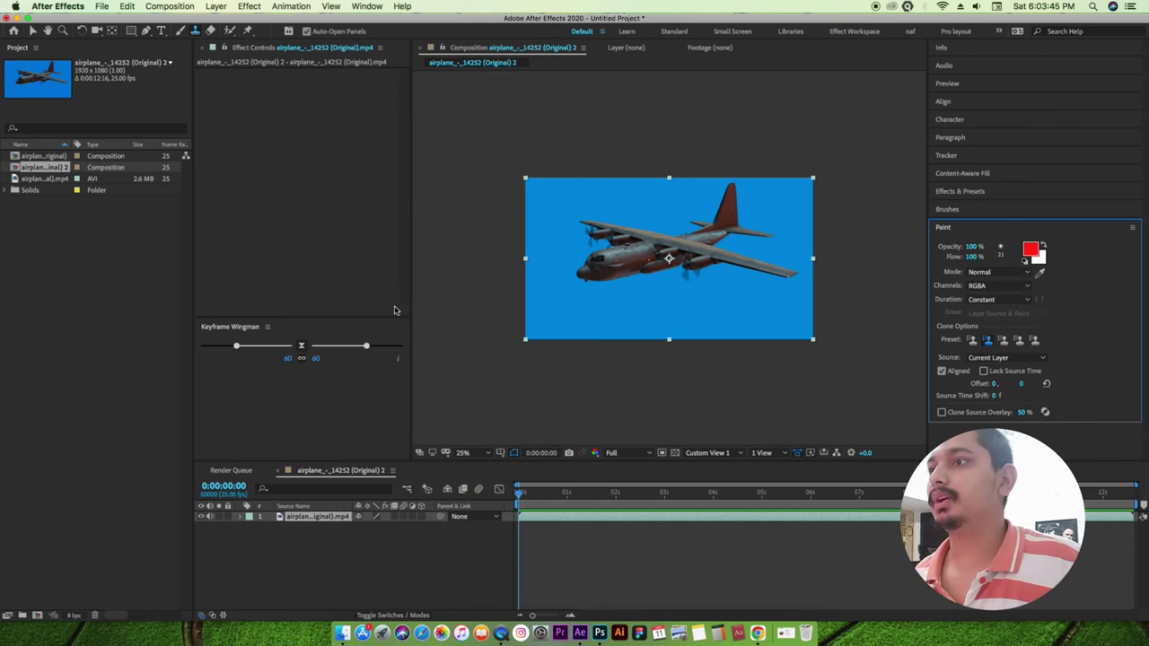